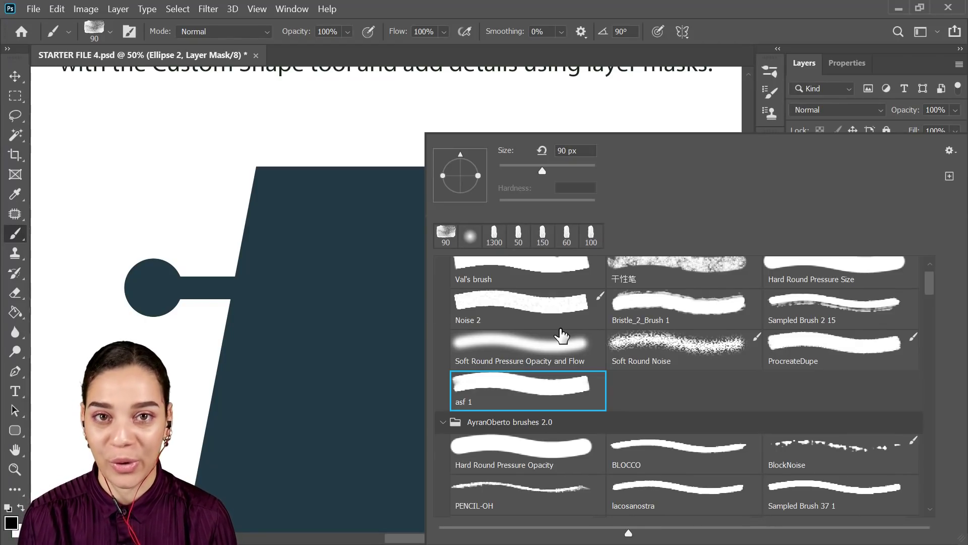
- Choose the Soft Round Pressure Opacity and Flow brush, enlarge it to 400 px, and target the Ellipse 2 layer artwork instead of its mask
{"action": "left_click", "coordinate": [546, 345]}
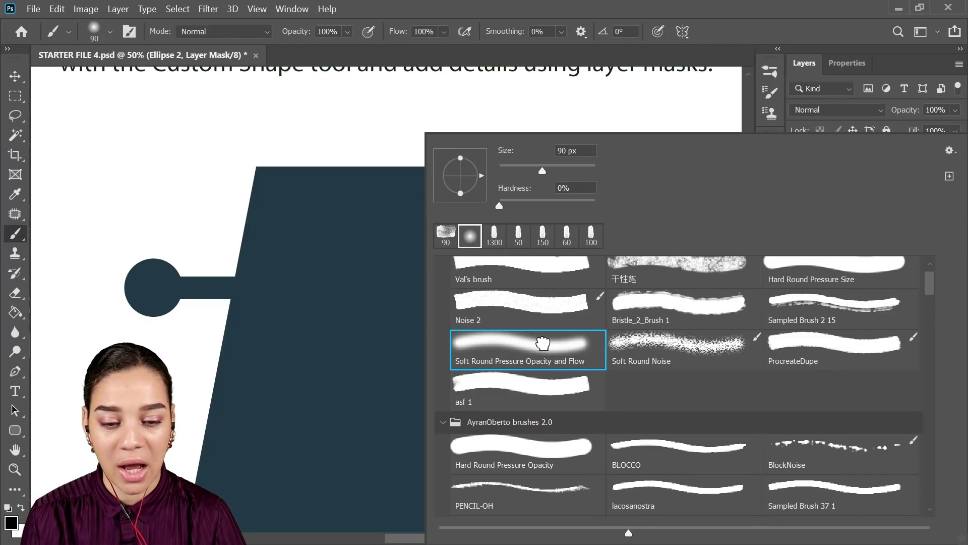
{"action": "left_click", "coordinate": [302, 122]}
{"action": "key", "text": "bracketright"}
{"action": "key", "text": "bracketright"}
{"action": "key", "text": "bracketright"}
{"action": "left_click_drag", "start_coordinate": [907, 376], "coordinate": [925, 344]}
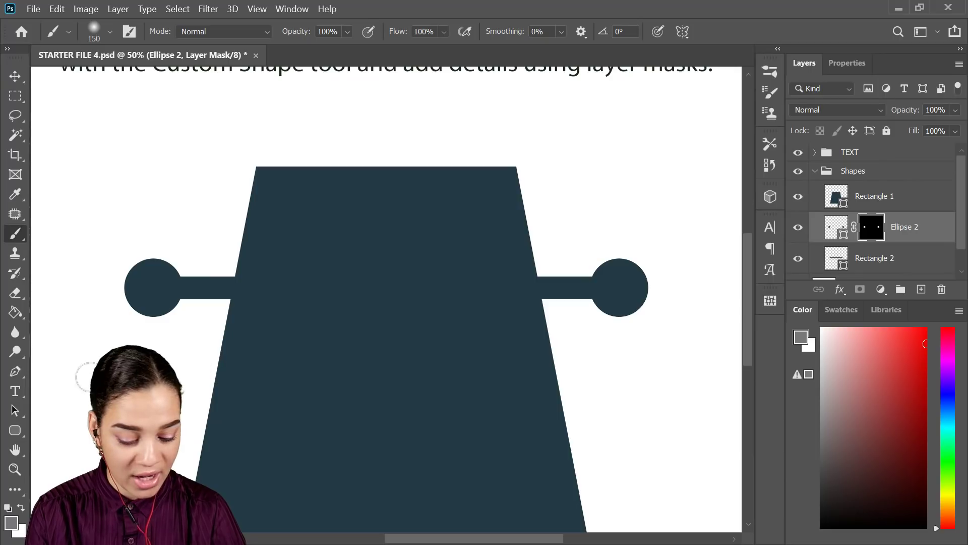
{"action": "left_click", "coordinate": [836, 231]}
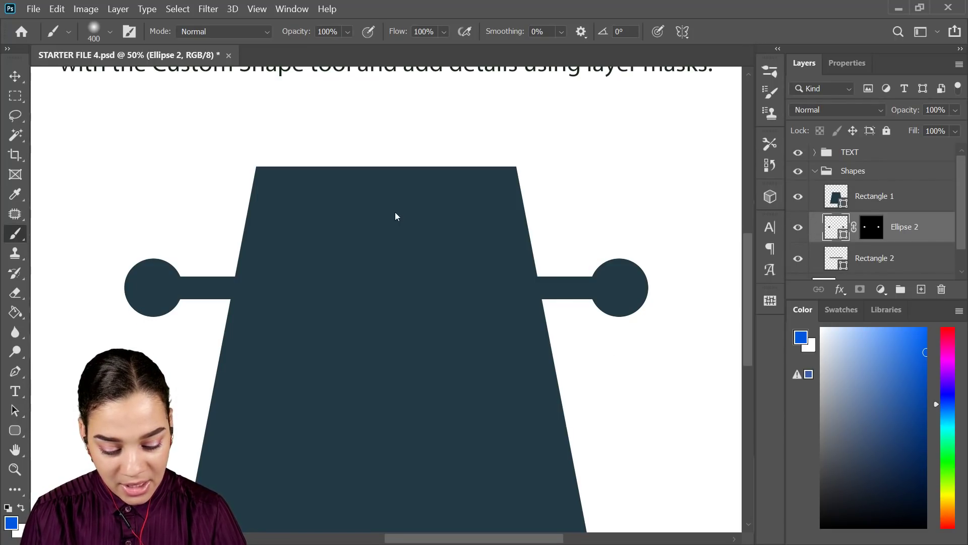
- Try blue shading on the left ball, then cover it with soft red and paint the right ball's lower part red too
{"action": "left_click_drag", "start_coordinate": [123, 313], "coordinate": [141, 337]}
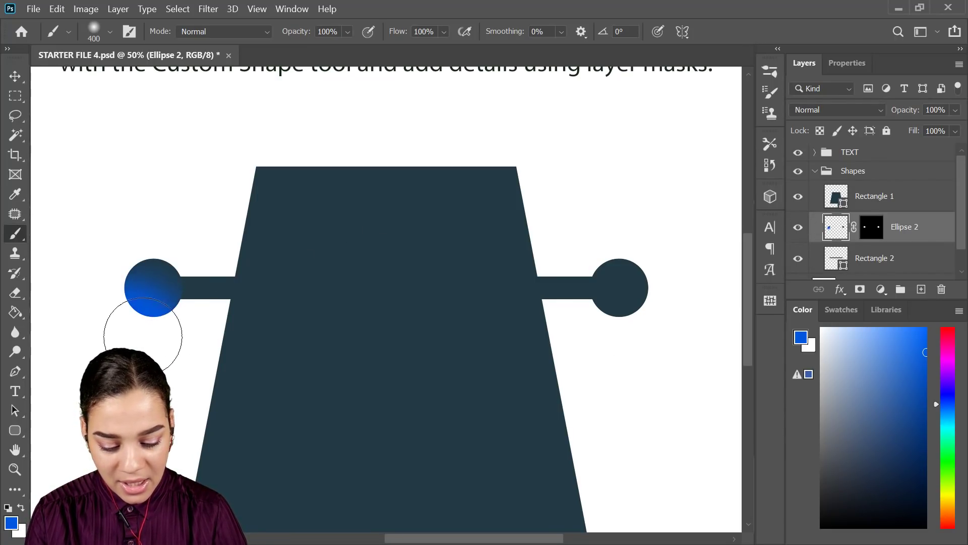
{"action": "left_click_drag", "start_coordinate": [941, 492], "coordinate": [943, 527]}
{"action": "mouse_move", "coordinate": [156, 329]}
{"action": "left_mouse_down"}
{"action": "mouse_move", "coordinate": [137, 332]}
{"action": "mouse_move", "coordinate": [138, 290]}
{"action": "mouse_move", "coordinate": [166, 313]}
{"action": "mouse_move", "coordinate": [172, 303]}
{"action": "left_mouse_up"}
{"action": "mouse_move", "coordinate": [579, 319]}
{"action": "left_mouse_down"}
{"action": "mouse_move", "coordinate": [636, 320]}
{"action": "mouse_move", "coordinate": [658, 339]}
{"action": "left_mouse_up"}
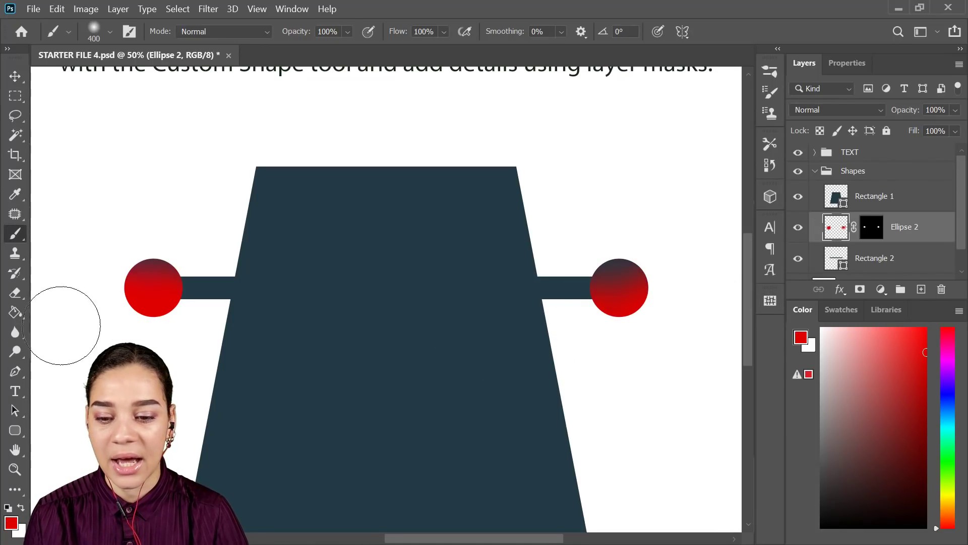
- Sample the body's dark blue-grey and softly paint it over the tops of both balls, using a 250 px brush for the right one
{"action": "left_click", "coordinate": [461, 253], "text": "alt"}
{"action": "left_click_drag", "start_coordinate": [168, 270], "coordinate": [143, 242]}
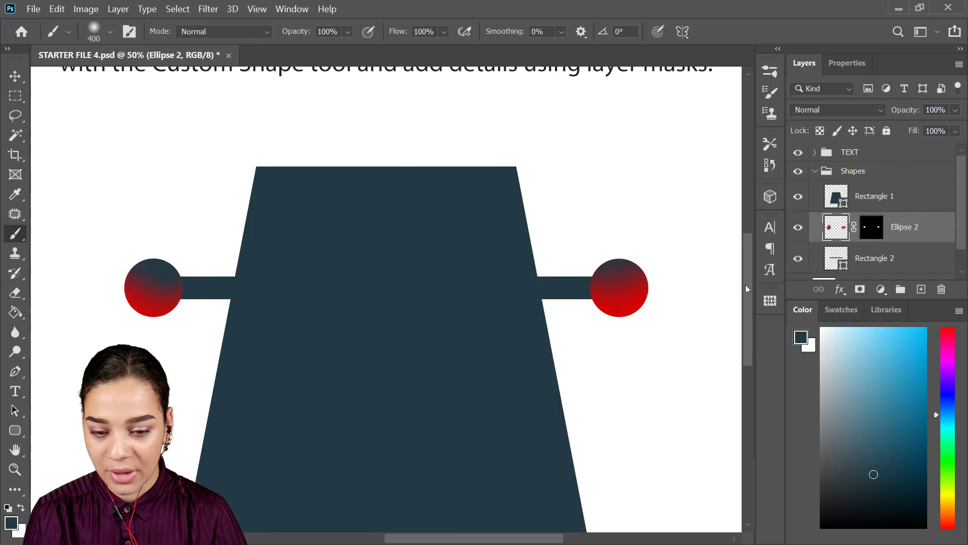
{"action": "left_click", "coordinate": [159, 302], "text": "alt"}
{"action": "key", "text": "bracketleft"}
{"action": "key", "text": "bracketleft"}
{"action": "key", "text": "bracketleft"}
{"action": "key", "text": "bracketleft"}
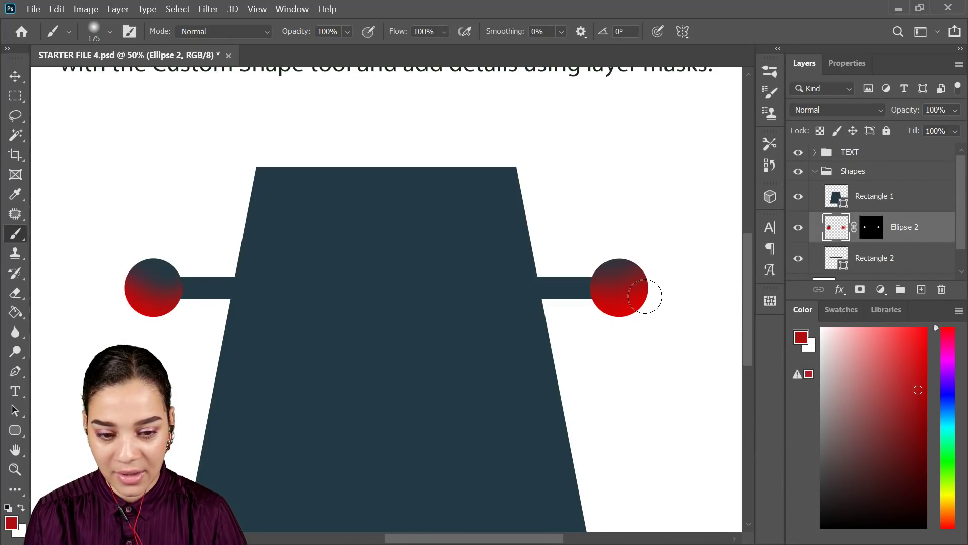
{"action": "left_click", "coordinate": [405, 249], "text": "alt"}
{"action": "key", "text": "bracketright"}
{"action": "key", "text": "bracketright"}
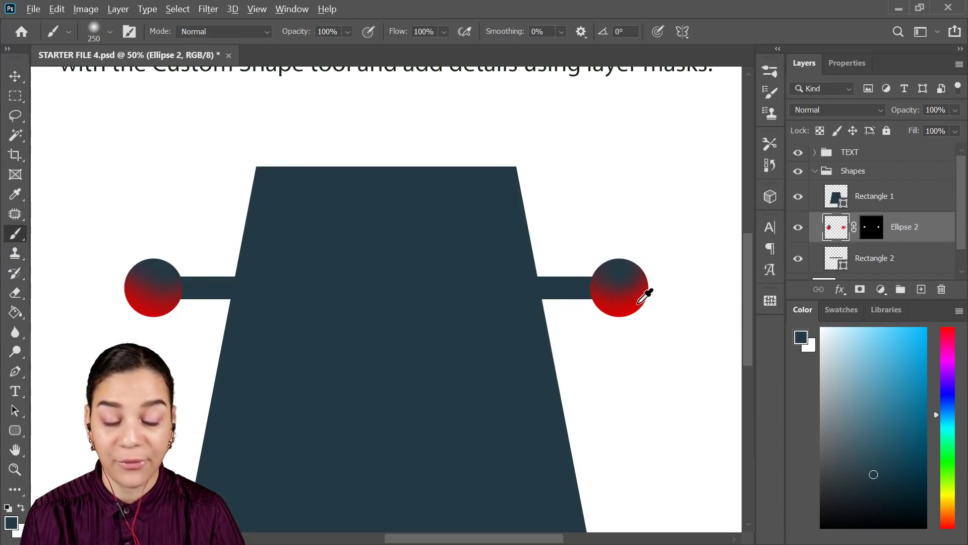
- Pick a lighter grey-blue based on the ball's upper shade and paint a soft highlight on the tops of both balls
{"action": "left_click", "coordinate": [621, 276], "text": "alt"}
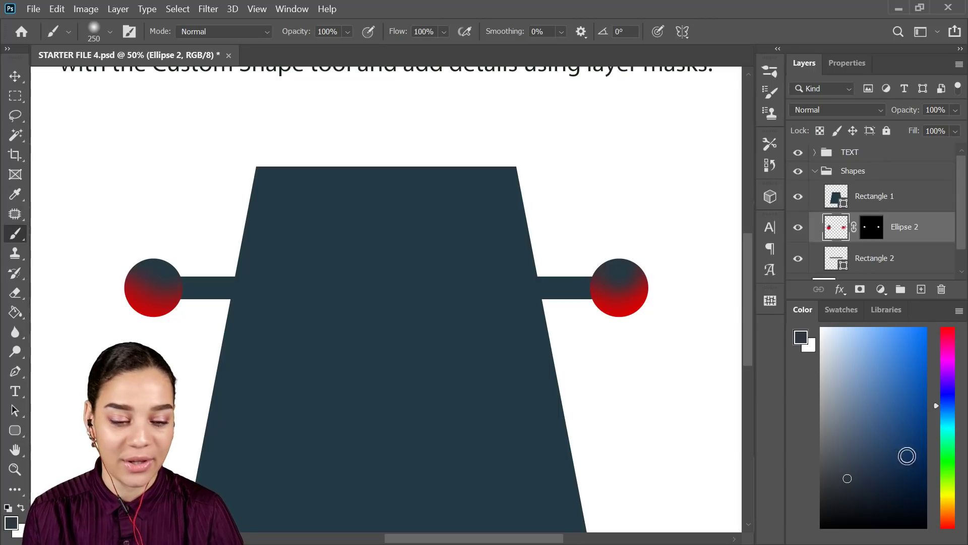
{"action": "left_click", "coordinate": [847, 416]}
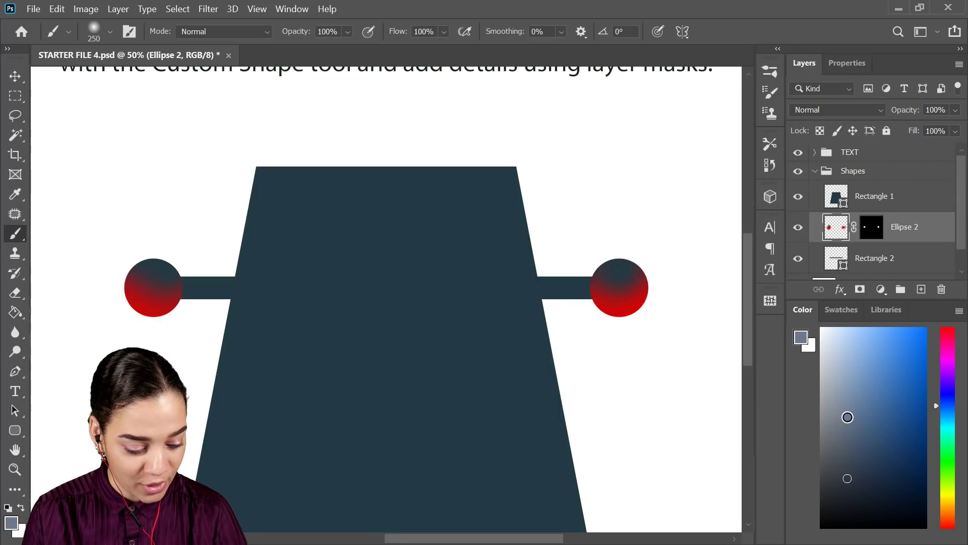
{"action": "left_click", "coordinate": [620, 250]}
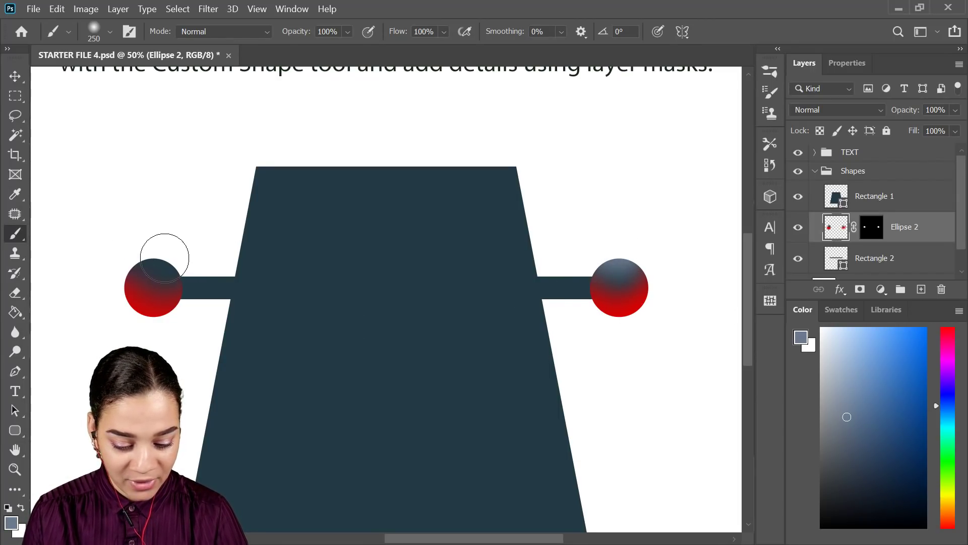
{"action": "left_click", "coordinate": [149, 245]}
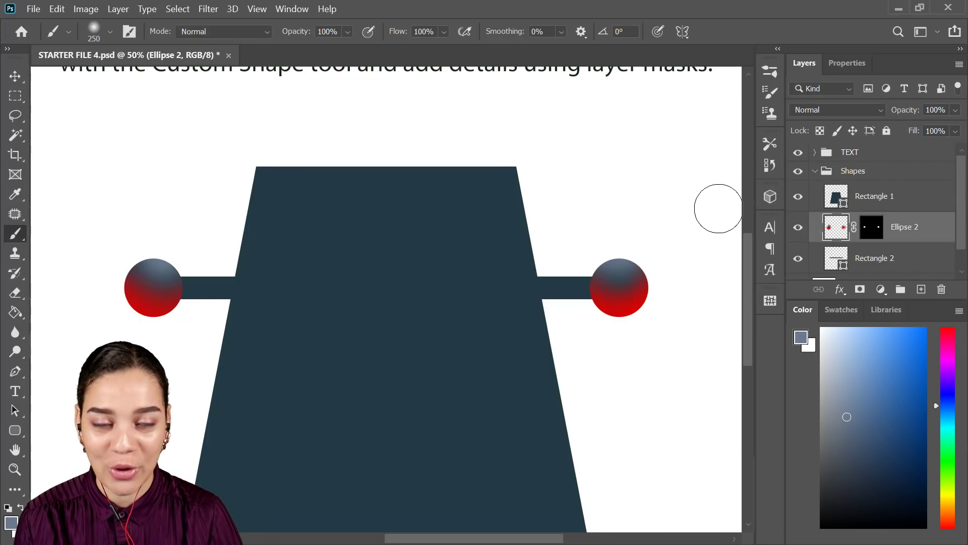
- Switch to the Hard Round Pressure Opacity brush for detailing the right ball
{"action": "key", "text": "ctrl+plus"}
{"action": "key", "text": "ctrl+plus"}
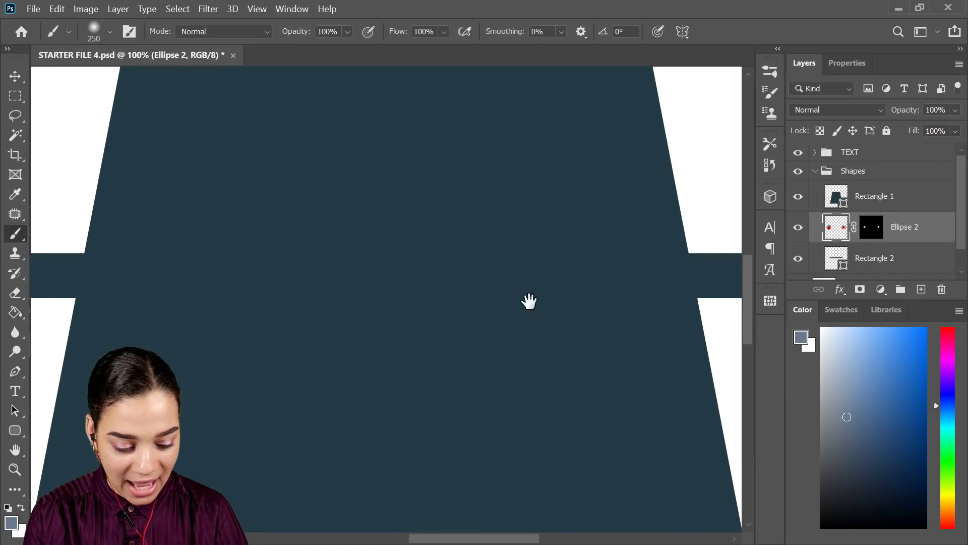
{"action": "left_click_drag", "start_coordinate": [575, 297], "coordinate": [264, 363]}
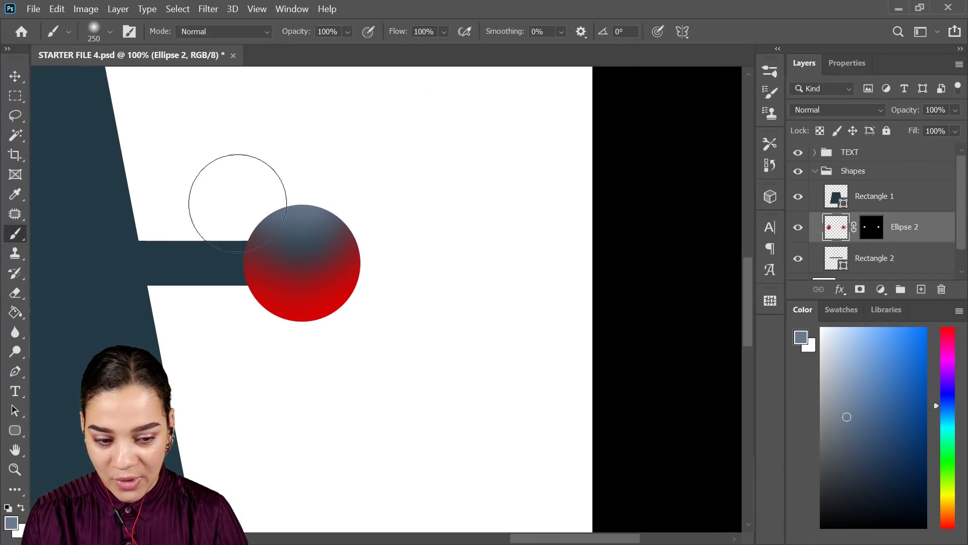
{"action": "left_click_drag", "start_coordinate": [179, 339], "coordinate": [380, 298]}
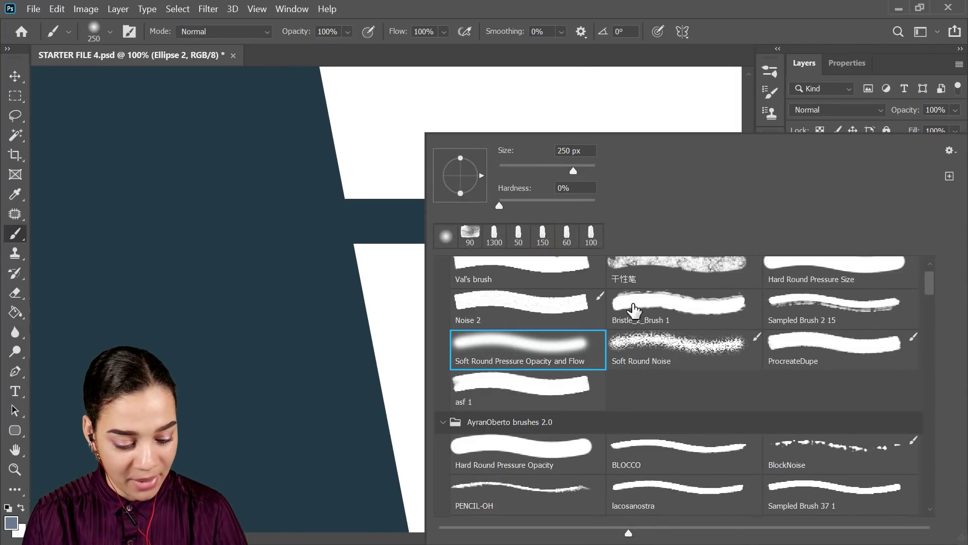
{"action": "right_click", "coordinate": [510, 194]}
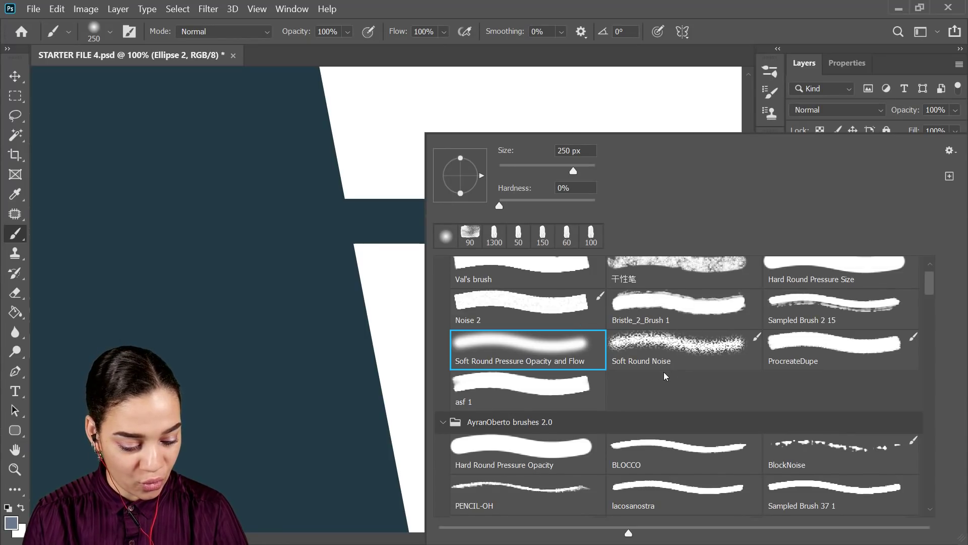
{"action": "left_click", "coordinate": [558, 452]}
{"action": "key", "text": "Return"}
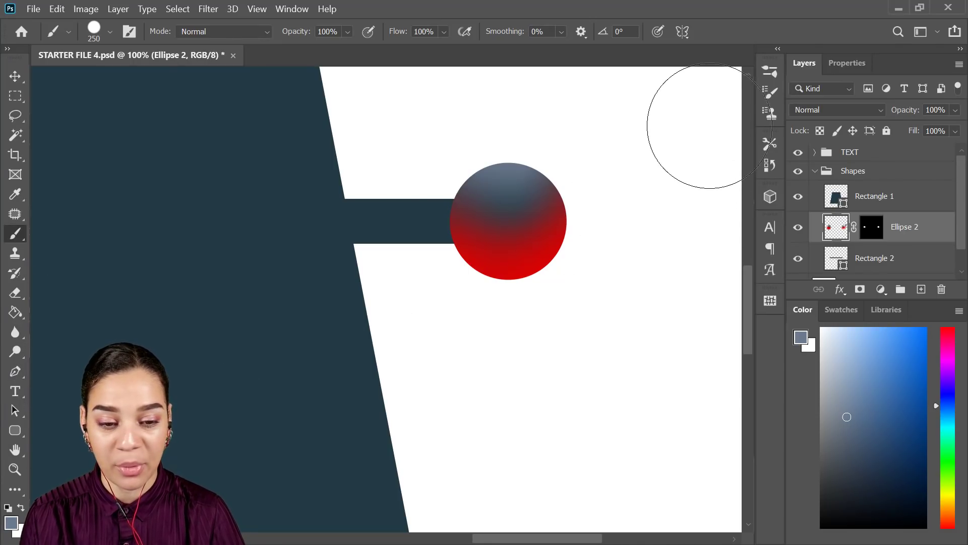
- Sample white from the background and reduce the brush to 15 px for a small highlight
{"action": "left_click", "coordinate": [662, 153], "text": "alt"}
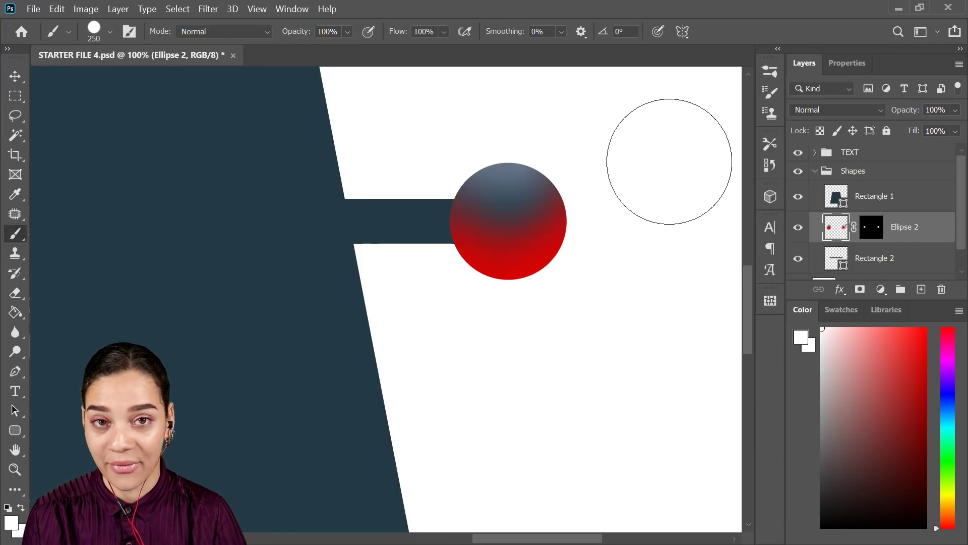
{"action": "key", "text": "bracketleft"}
{"action": "key", "text": "bracketleft"}
{"action": "key", "text": "bracketleft"}
{"action": "key", "text": "bracketleft"}
{"action": "key", "text": "bracketleft"}
{"action": "key", "text": "bracketleft"}
{"action": "key", "text": "bracketleft"}
{"action": "key", "text": "bracketleft"}
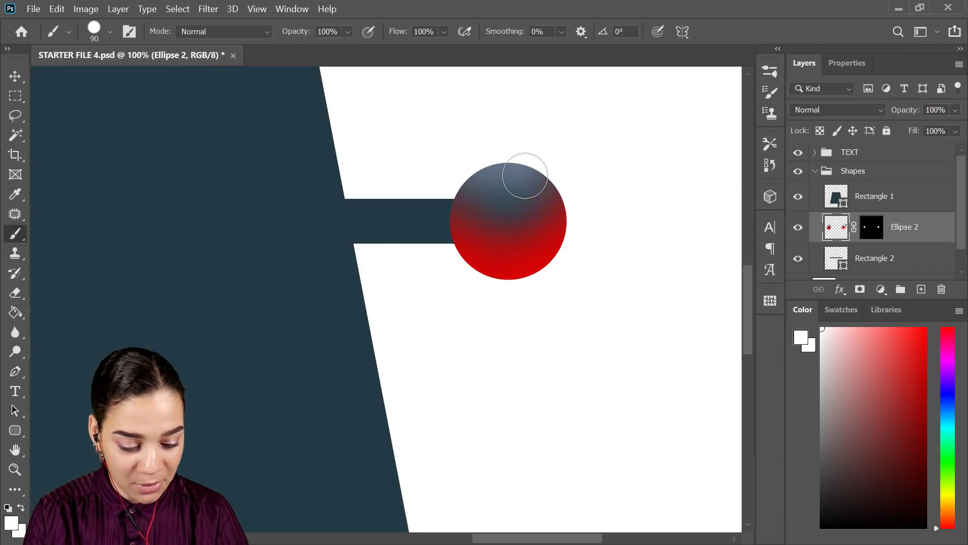
{"action": "key", "text": "bracketleft"}
{"action": "key", "text": "bracketleft"}
{"action": "key", "text": "bracketleft"}
{"action": "key", "text": "bracketleft"}
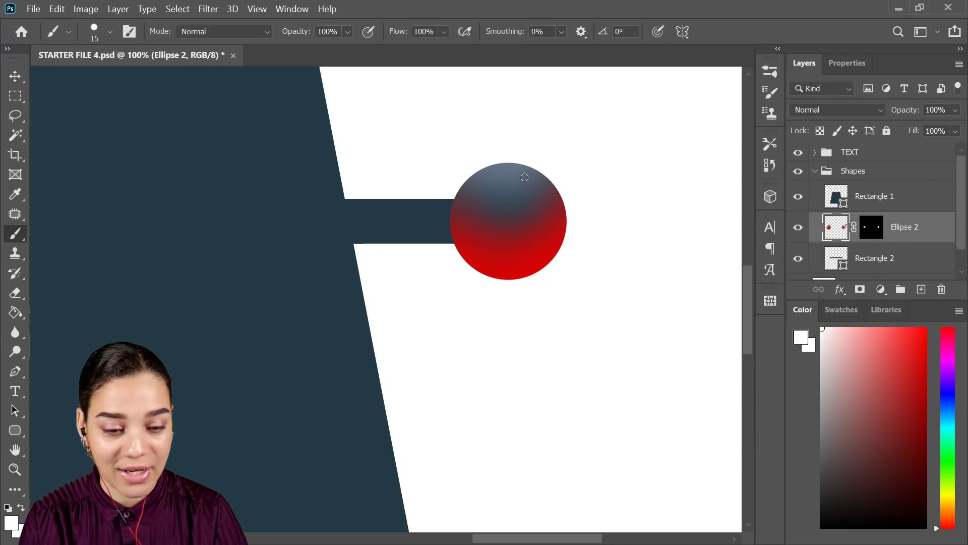
- Dot a small white highlight near the upper-right edge of each ball
{"action": "key", "text": "space"}
{"action": "mouse_move", "coordinate": [289, 311]}
{"action": "left_mouse_down"}
{"action": "mouse_move", "coordinate": [453, 298]}
{"action": "mouse_move", "coordinate": [746, 242]}
{"action": "left_mouse_up"}
{"action": "left_click_drag", "start_coordinate": [419, 233], "coordinate": [662, 271]}
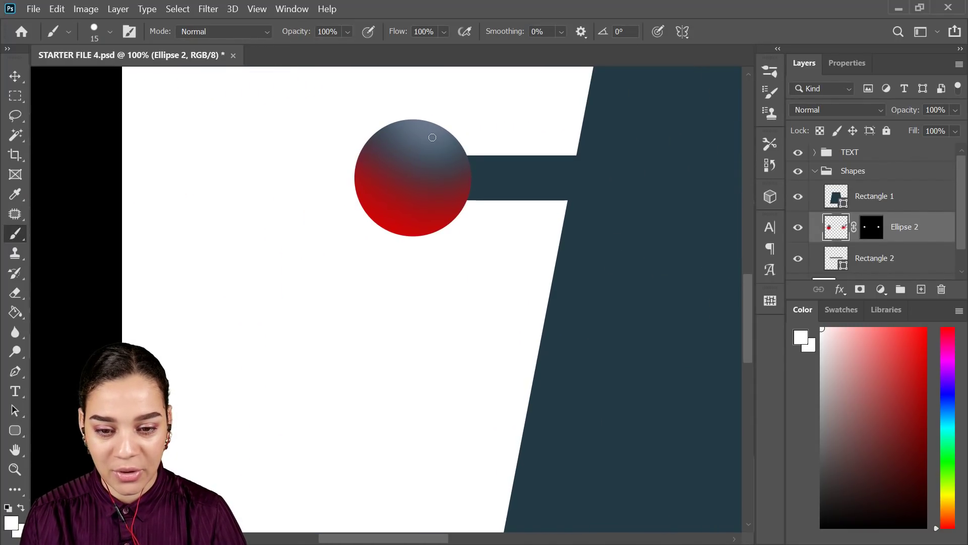
{"action": "key", "text": "ctrl+minus"}
{"action": "key", "text": "ctrl+minus"}
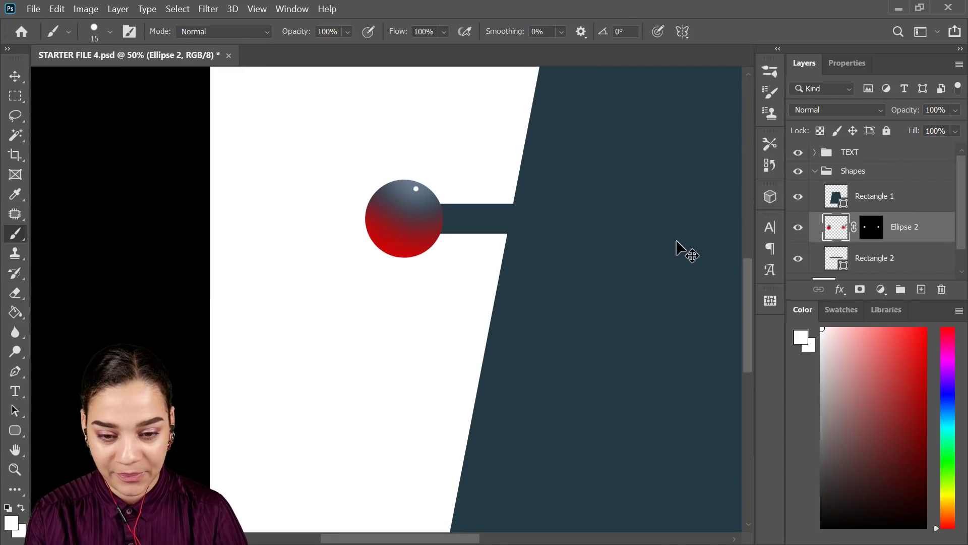
{"action": "key", "text": "space"}
{"action": "left_click_drag", "start_coordinate": [659, 321], "coordinate": [510, 241]}
{"action": "key", "text": "ctrl+plus"}
{"action": "key", "text": "space"}
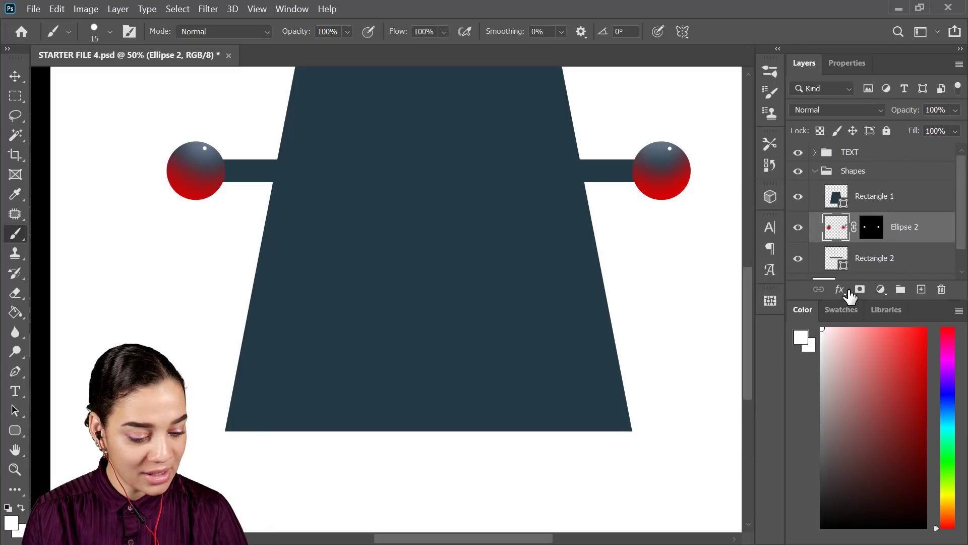
- Select the outline of the Rectangle 2 bar and turn the selection into a layer mask on that layer
{"action": "left_click", "coordinate": [929, 267]}
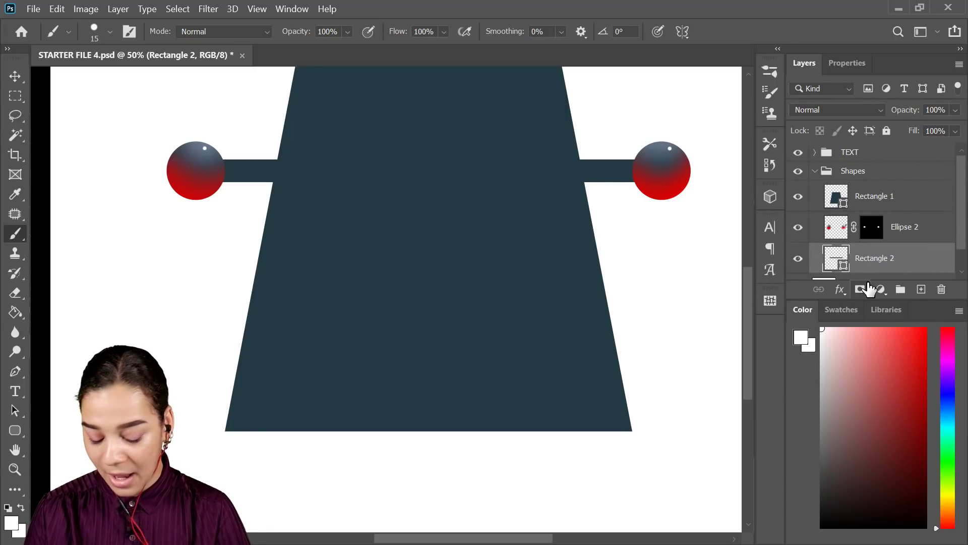
{"action": "left_click", "coordinate": [817, 260], "text": "ctrl"}
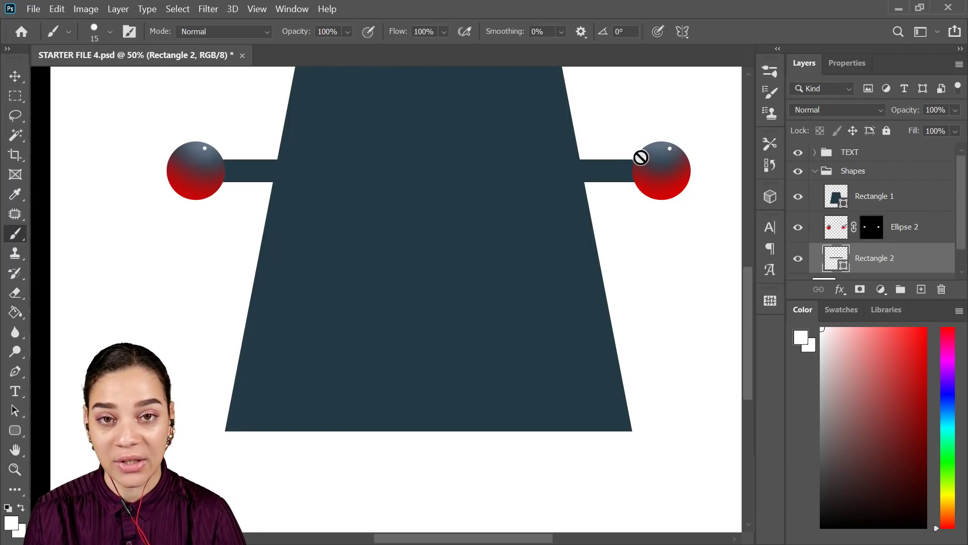
{"action": "key", "text": "ctrl+Return"}
{"action": "key", "text": "ctrl+d"}
{"action": "key", "text": "ctrl+Return"}
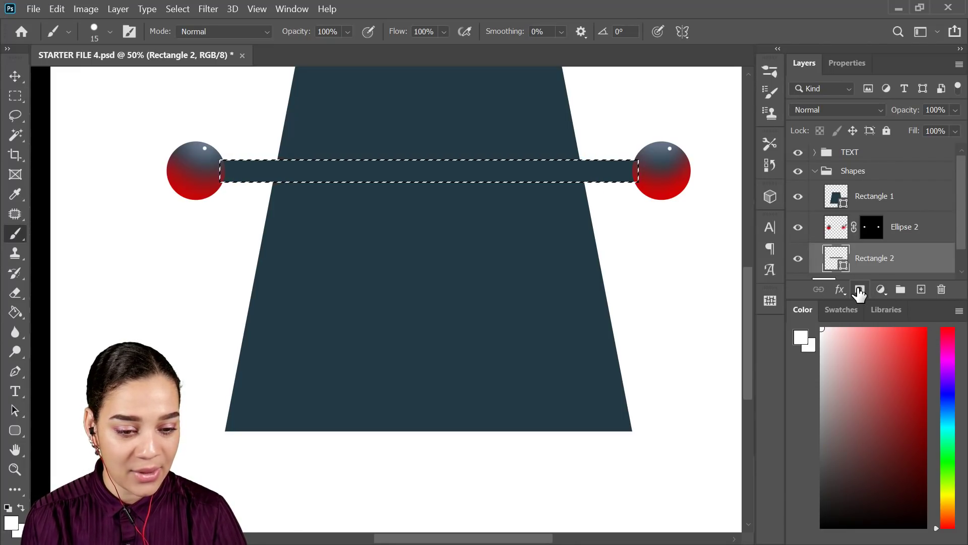
{"action": "left_click", "coordinate": [859, 290]}
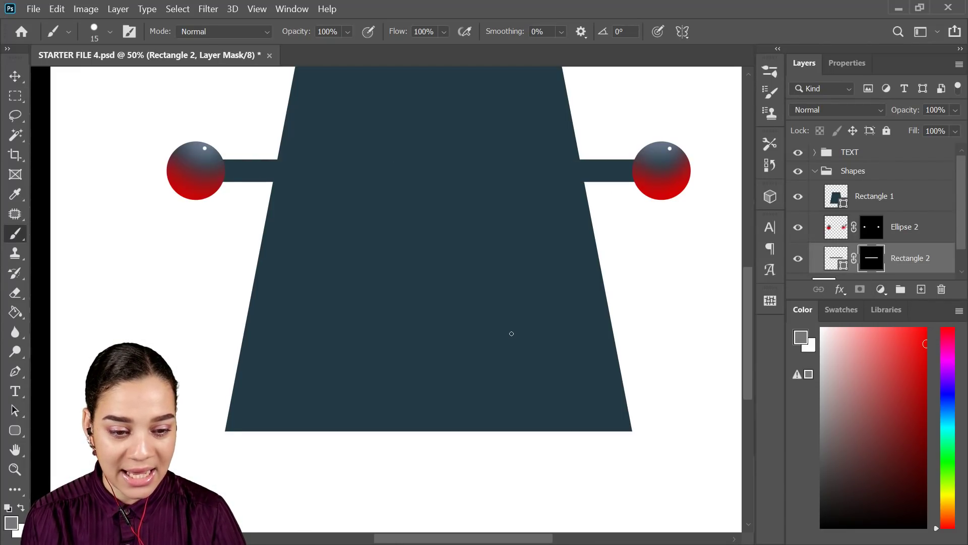
- Target the Rectangle 2 artwork, pick a darker shade of the sampled body colour, and rasterize the shape for painting
{"action": "left_click", "coordinate": [833, 267]}
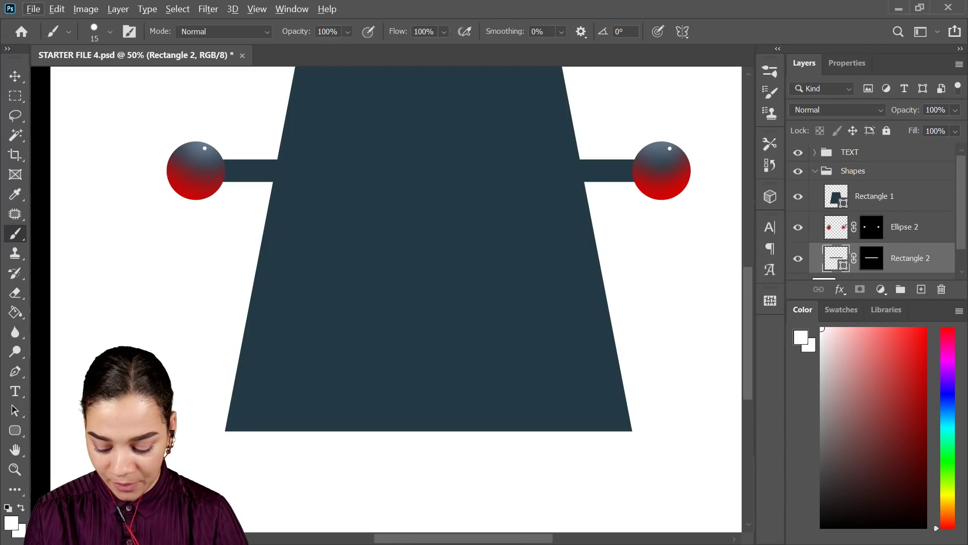
{"action": "left_click", "coordinate": [479, 211], "text": "alt"}
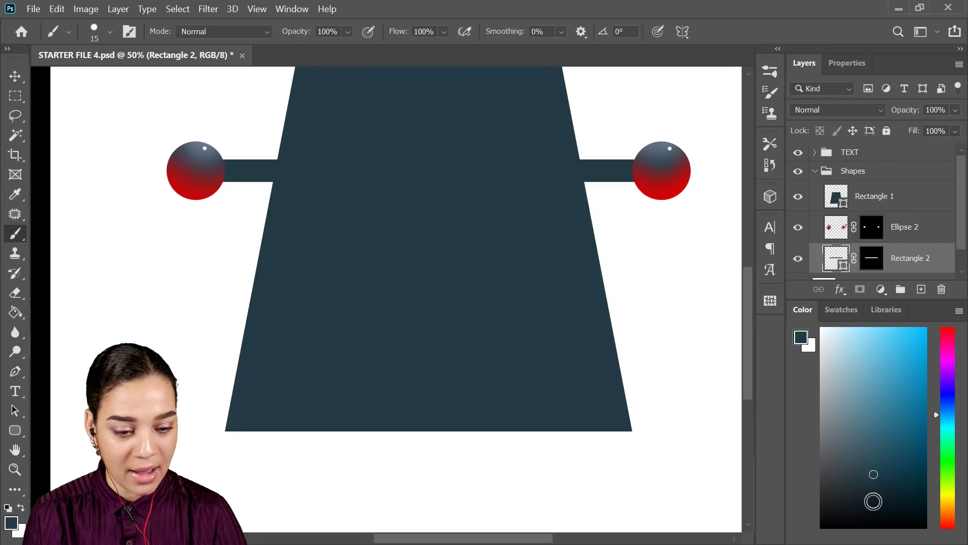
{"action": "left_click", "coordinate": [876, 502]}
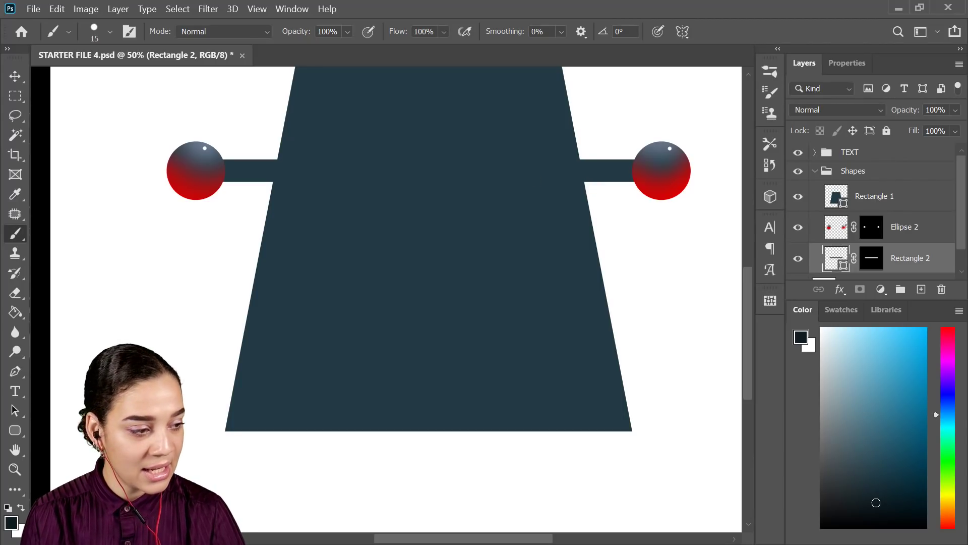
{"action": "left_click", "coordinate": [547, 441]}
{"action": "left_click_drag", "start_coordinate": [546, 441], "coordinate": [420, 263]}
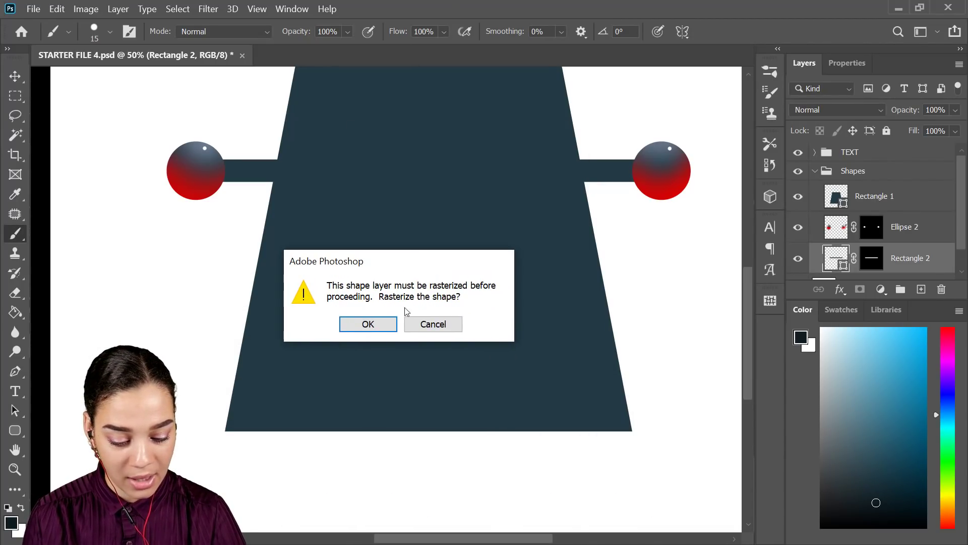
{"action": "left_click", "coordinate": [358, 324]}
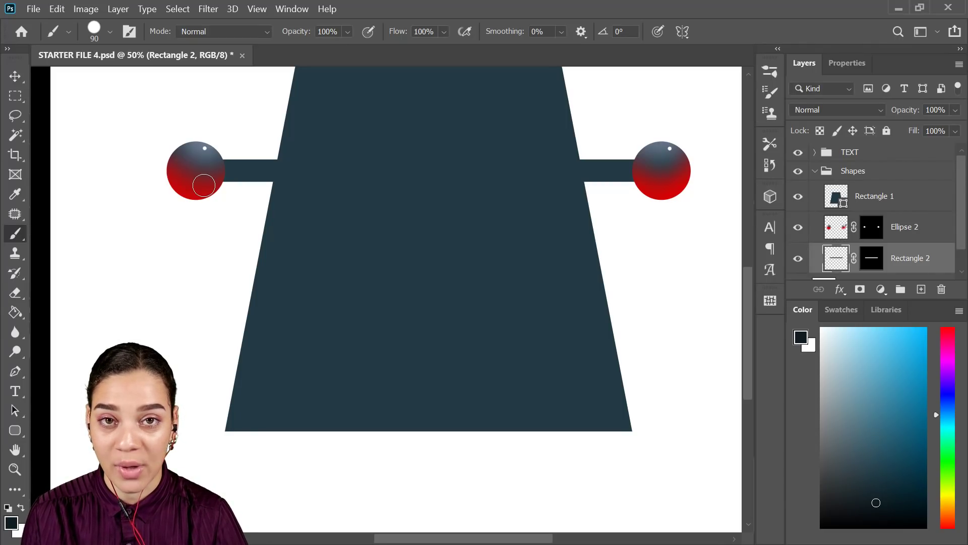
- Undo a hard-edged trial shadow along the bar's lower edge and switch to the Soft Round Pressure Opacity and Flow brush
{"action": "mouse_move", "coordinate": [203, 185]}
{"action": "left_mouse_down"}
{"action": "mouse_move", "coordinate": [645, 170]}
{"action": "mouse_move", "coordinate": [682, 194]}
{"action": "left_mouse_up"}
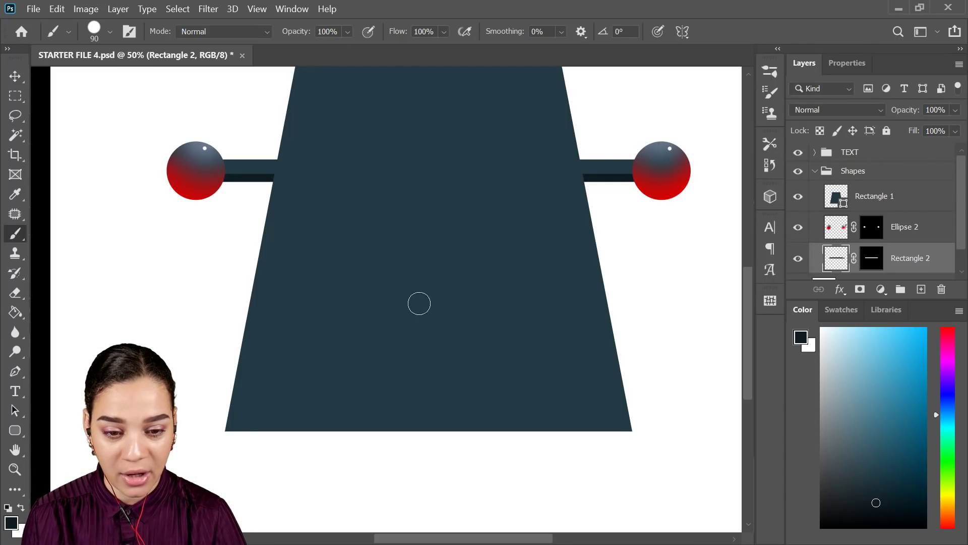
{"action": "key", "text": "ctrl+z"}
{"action": "right_click", "coordinate": [504, 232]}
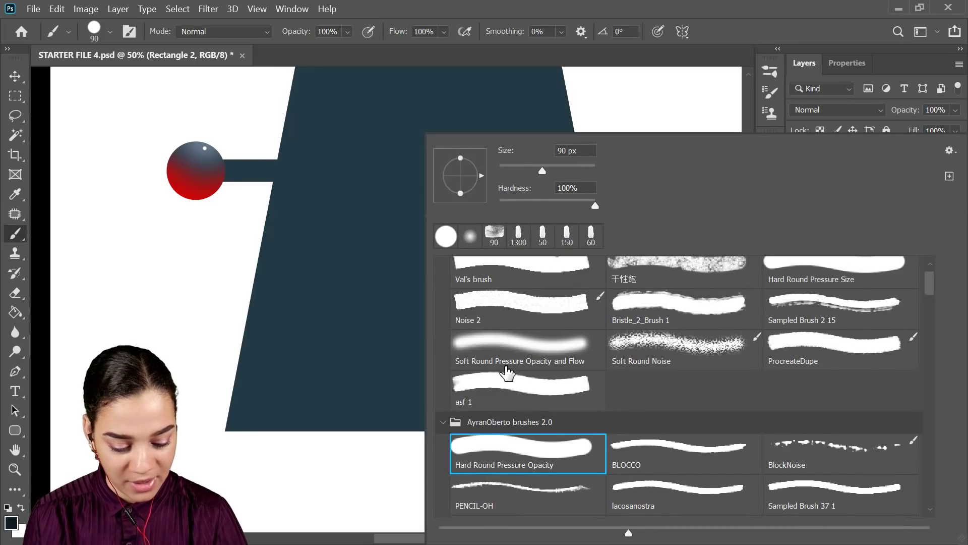
{"action": "left_click", "coordinate": [534, 344]}
{"action": "left_click", "coordinate": [204, 175]}
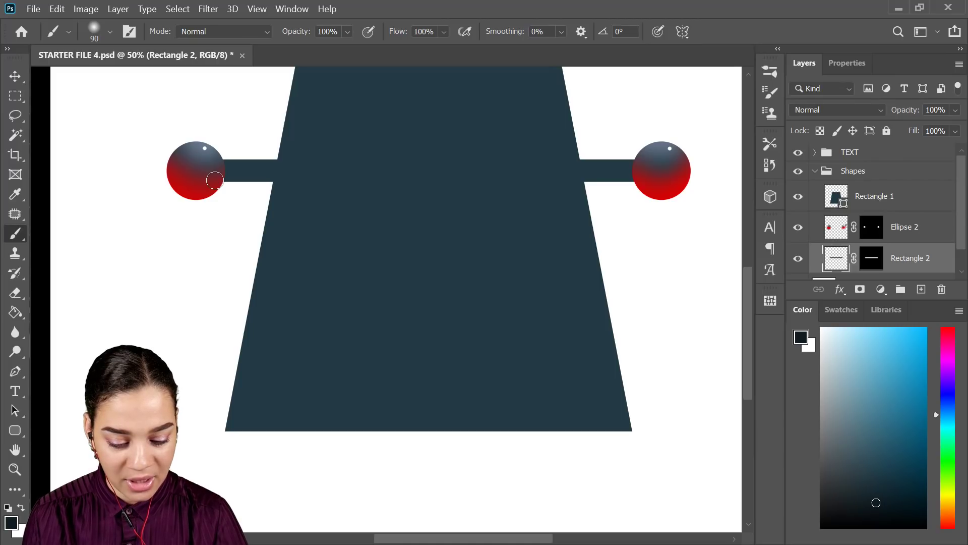
- Paint a soft dark shadow along the bar's lower edge and a slate-blue highlight, sampled from the ball, along its upper edge
{"action": "mouse_move", "coordinate": [215, 180]}
{"action": "left_mouse_down"}
{"action": "mouse_move", "coordinate": [603, 170]}
{"action": "mouse_move", "coordinate": [720, 178]}
{"action": "left_mouse_up"}
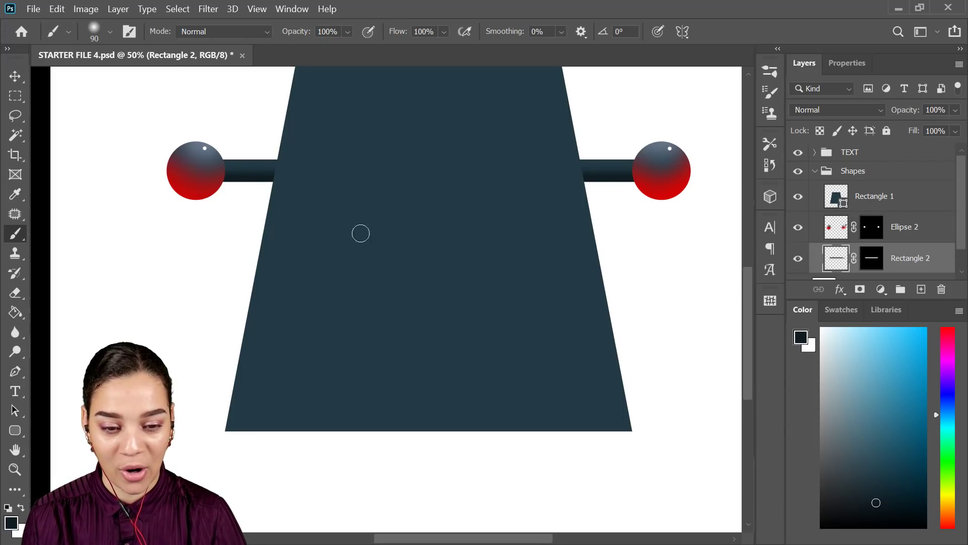
{"action": "left_click", "coordinate": [668, 142], "text": "alt"}
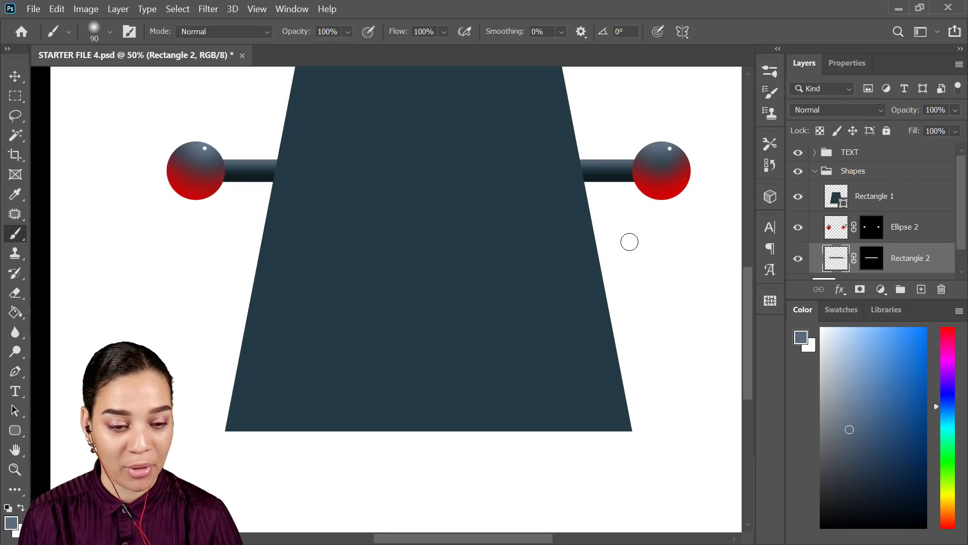
- Select the outline of the Rectangle 1 body and turn the selection into a layer mask on that layer
{"action": "left_click", "coordinate": [861, 199]}
{"action": "left_click_drag", "start_coordinate": [861, 198], "coordinate": [840, 203]}
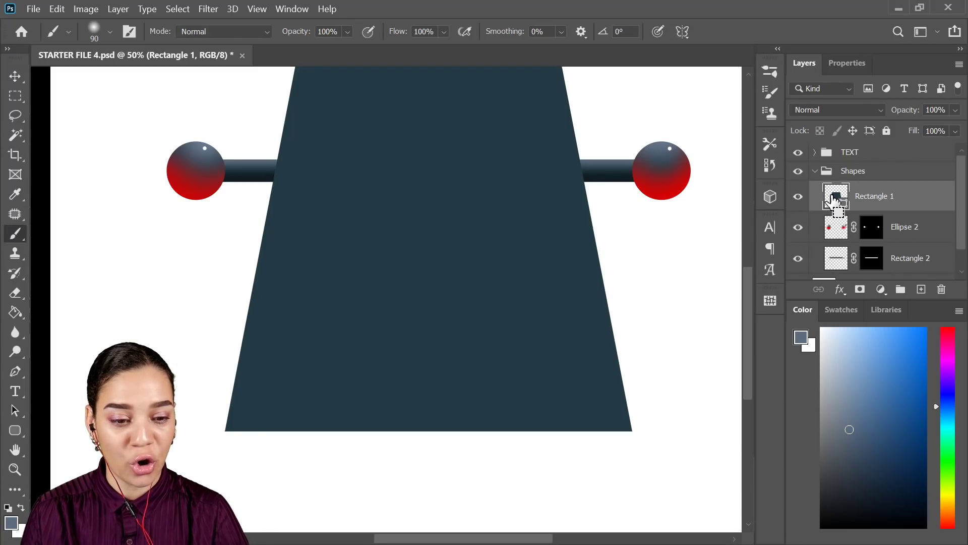
{"action": "left_click", "coordinate": [831, 202], "text": "ctrl"}
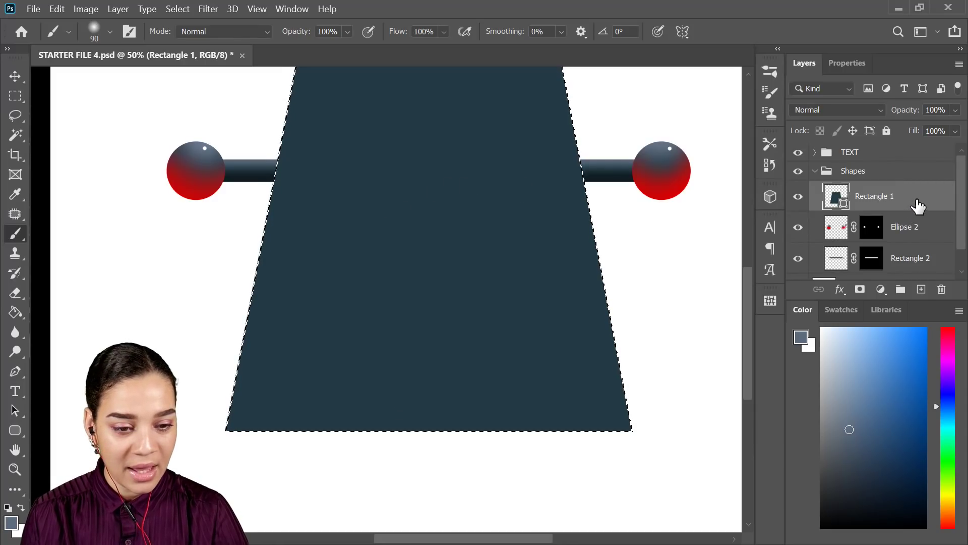
{"action": "left_click", "coordinate": [861, 290]}
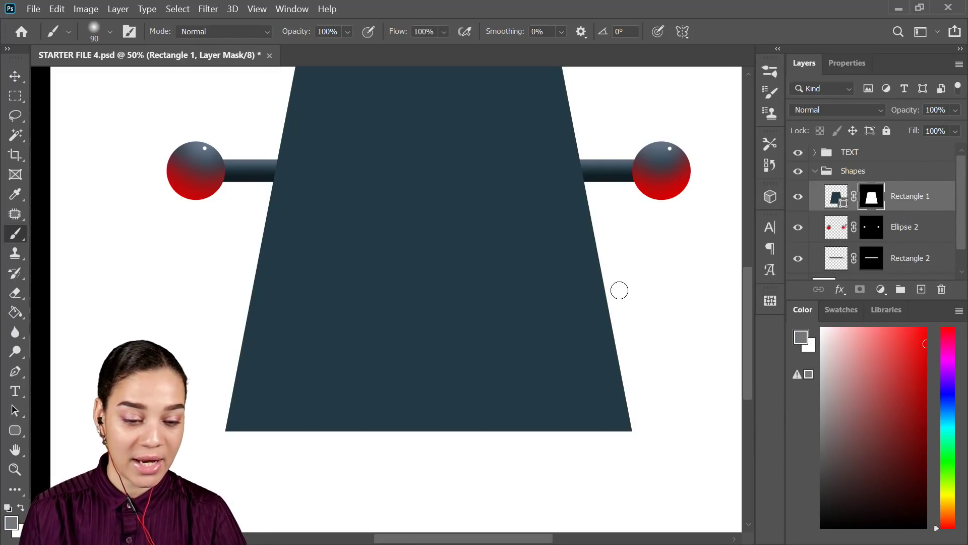
- Target the Rectangle 1 artwork instead of its mask and rasterize the shape for painting
{"action": "left_click", "coordinate": [838, 196]}
{"action": "left_click_drag", "start_coordinate": [411, 205], "coordinate": [486, 233]}
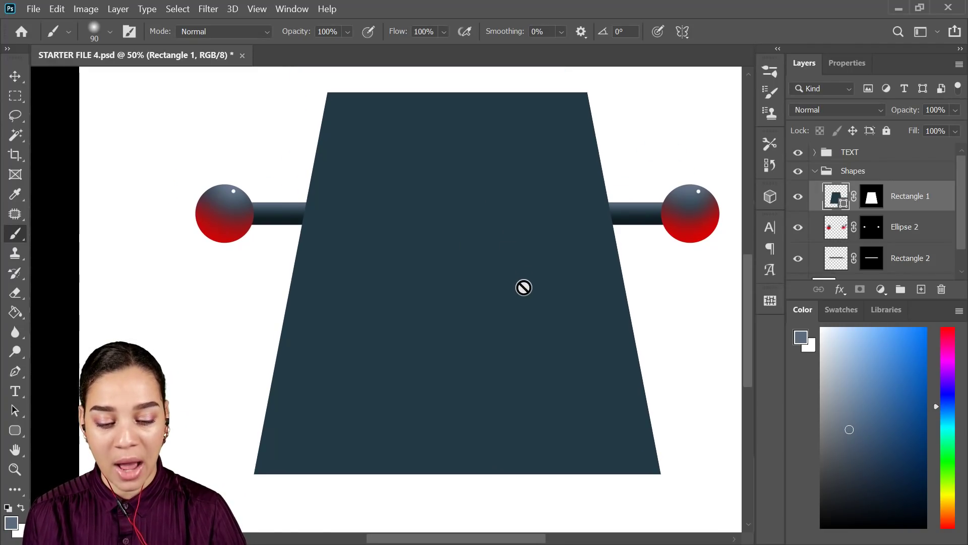
{"action": "left_click", "coordinate": [486, 212]}
{"action": "left_click", "coordinate": [368, 322]}
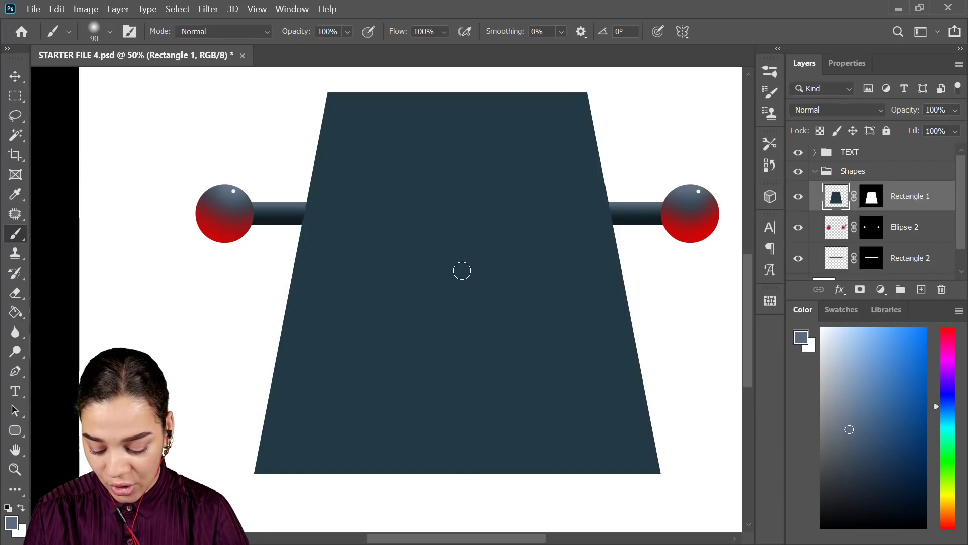
- Enlarge the soft brush to 2200 px and paint a slate-blue highlight over the upper part of the body
{"action": "key", "text": "bracketright"}
{"action": "key", "text": "bracketright"}
{"action": "key", "text": "bracketright"}
{"action": "key", "text": "bracketright"}
{"action": "key", "text": "bracketright"}
{"action": "key", "text": "bracketright"}
{"action": "key", "text": "bracketright"}
{"action": "key", "text": "bracketright"}
{"action": "key", "text": "bracketright"}
{"action": "key", "text": "bracketright"}
{"action": "key", "text": "bracketright"}
{"action": "key", "text": "bracketright"}
{"action": "key", "text": "bracketright"}
{"action": "key", "text": "bracketright"}
{"action": "key", "text": "bracketright"}
{"action": "key", "text": "bracketright"}
{"action": "key", "text": "bracketright"}
{"action": "key", "text": "bracketright"}
{"action": "key", "text": "bracketright"}
{"action": "key", "text": "bracketright"}
{"action": "key", "text": "bracketright"}
{"action": "key", "text": "bracketright"}
{"action": "key", "text": "bracketright"}
{"action": "key", "text": "bracketright"}
{"action": "key", "text": "bracketright"}
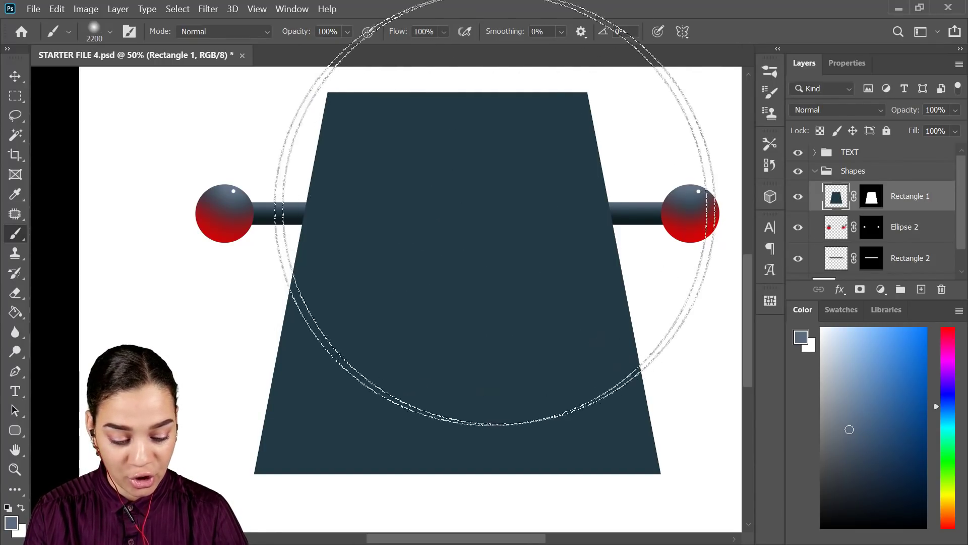
{"action": "left_click_drag", "start_coordinate": [523, 205], "coordinate": [342, 324]}
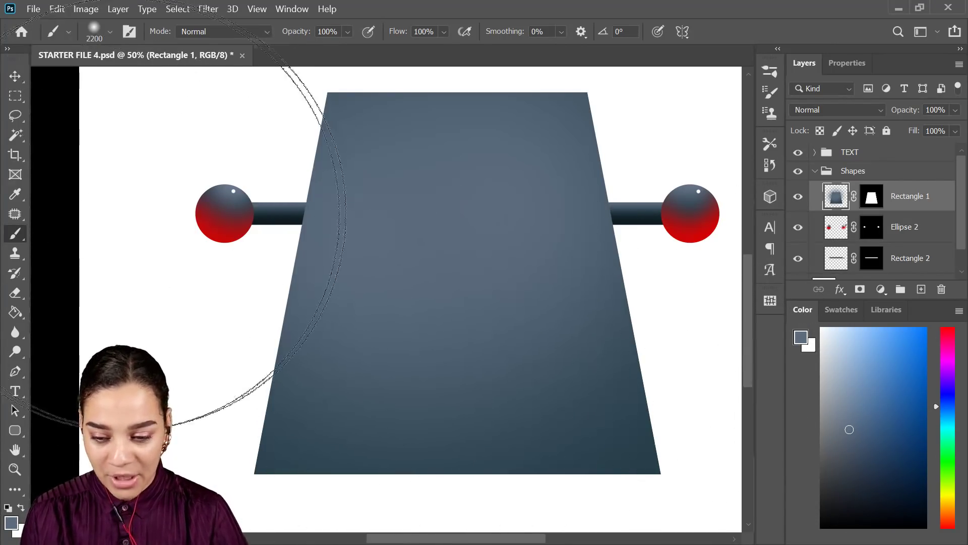
- Shade the lower body with a foreground-to-transparent linear gradient running upward from below its base, using the dark colour sampled from the bar
{"action": "left_click", "coordinate": [19, 315]}
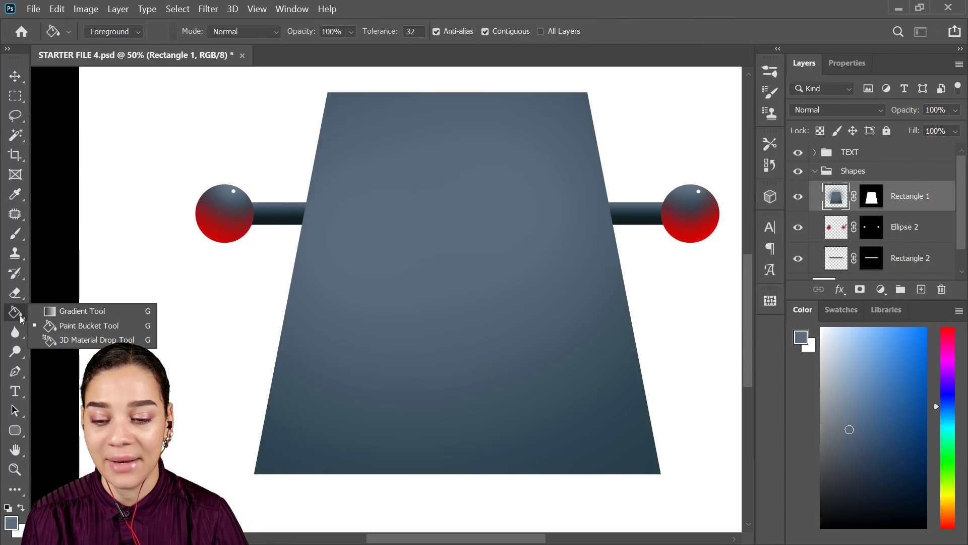
{"action": "left_click", "coordinate": [117, 311]}
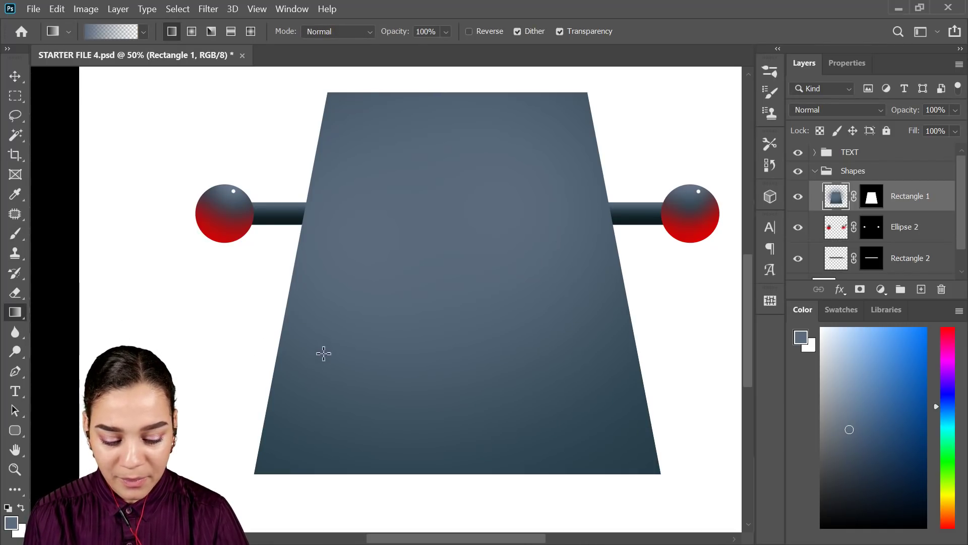
{"action": "left_click", "coordinate": [144, 33]}
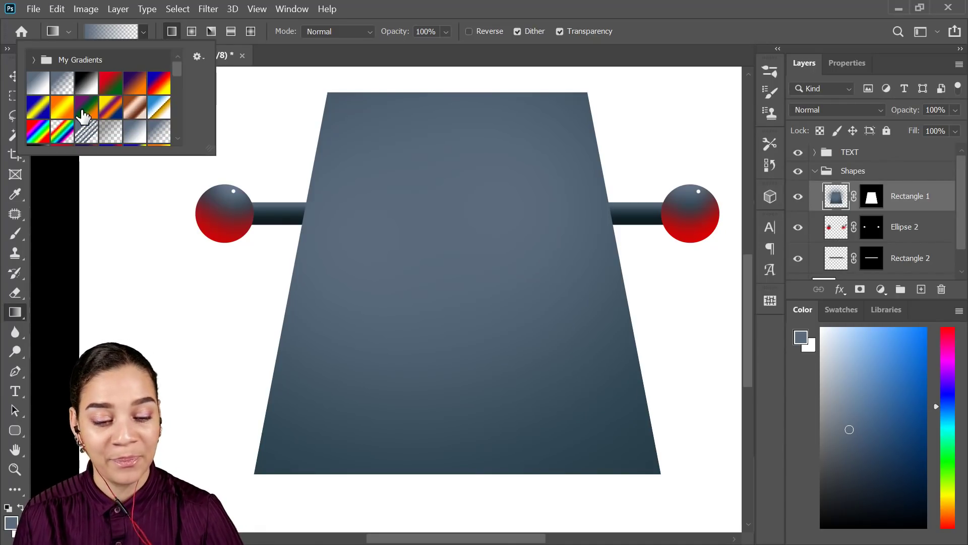
{"action": "left_click", "coordinate": [639, 216], "text": "alt"}
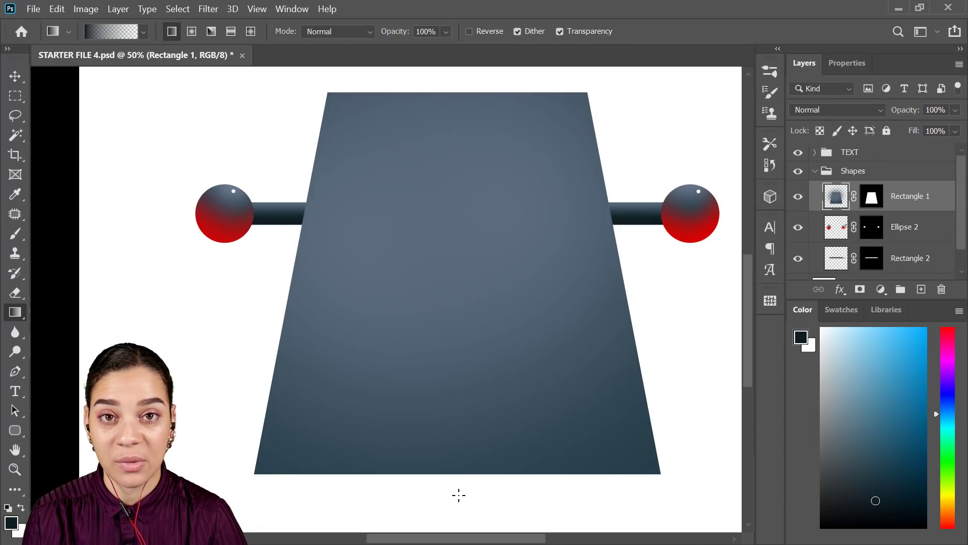
{"action": "left_click_drag", "start_coordinate": [425, 506], "coordinate": [521, 388]}
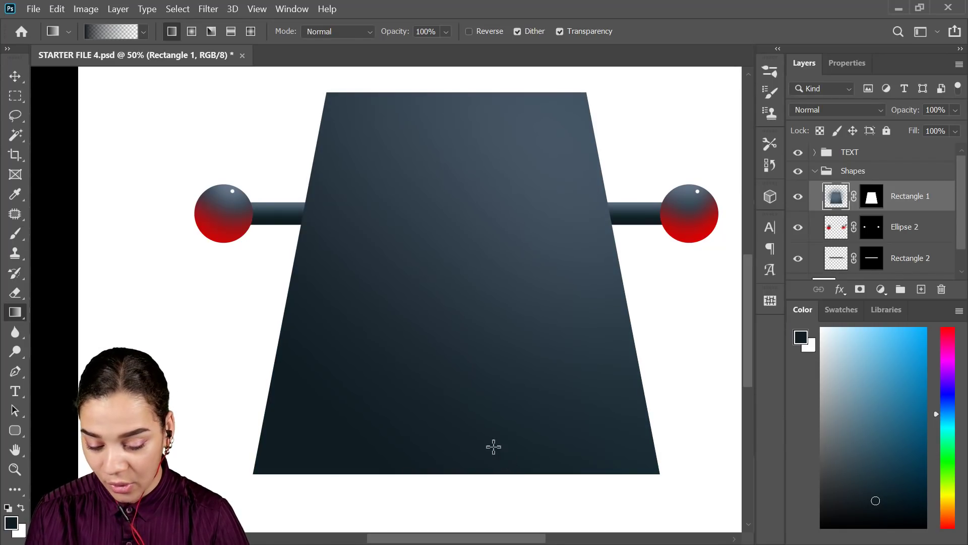
{"action": "key", "text": "ctrl+z"}
{"action": "left_click_drag", "start_coordinate": [482, 489], "coordinate": [530, 241]}
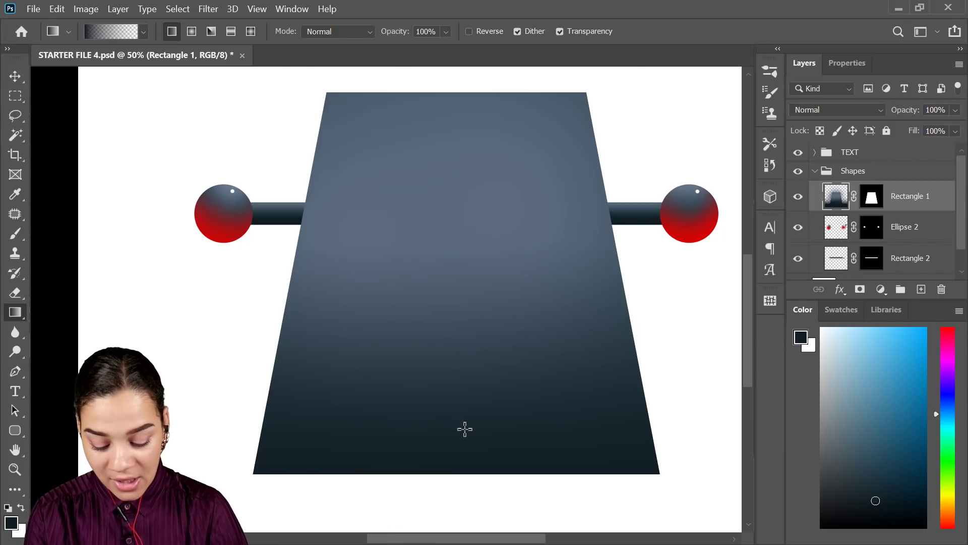
{"action": "key", "text": "ctrl+minus"}
{"action": "key", "text": "ctrl+minus"}
{"action": "key", "text": "ctrl+plus"}
{"action": "key", "text": "ctrl+plus"}
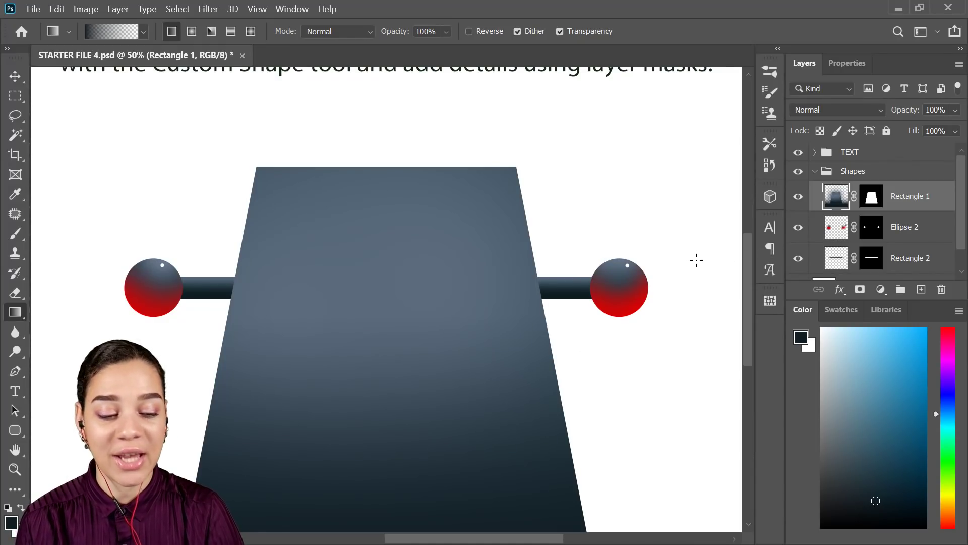
- Add a new layer above the collapsed Shapes group and draw a circle about 272 px across on the body's upper-left area
{"action": "left_click", "coordinate": [814, 171]}
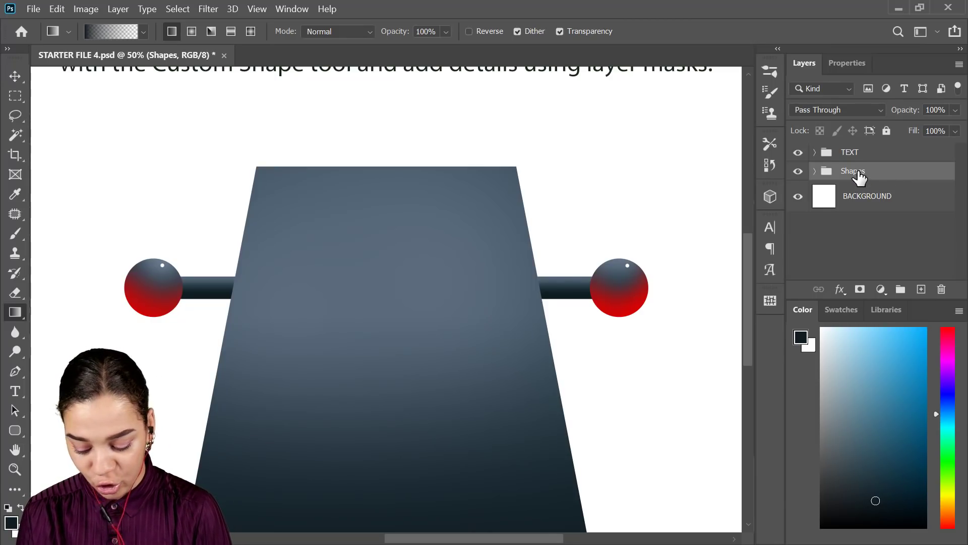
{"action": "key", "text": "ctrl+shift+alt+n"}
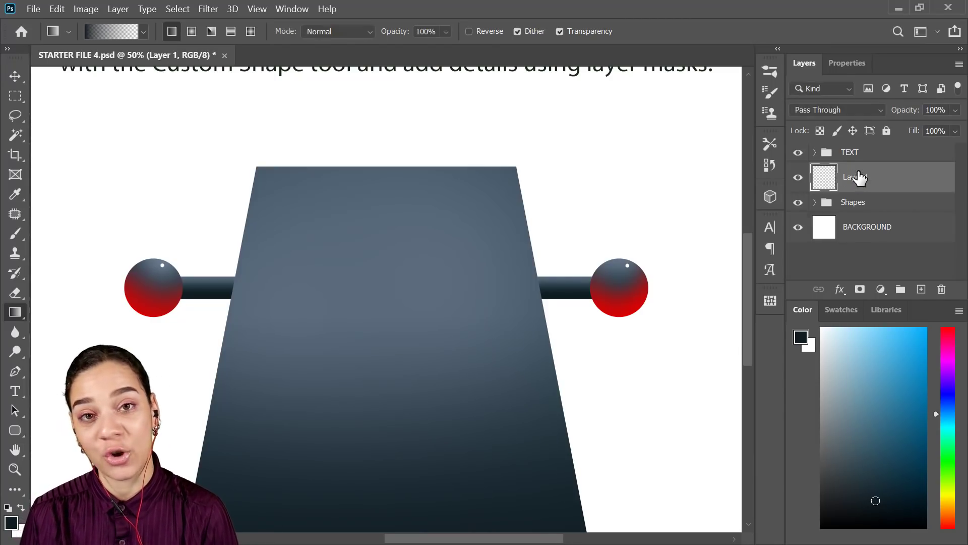
{"action": "left_click_drag", "start_coordinate": [413, 384], "coordinate": [461, 299]}
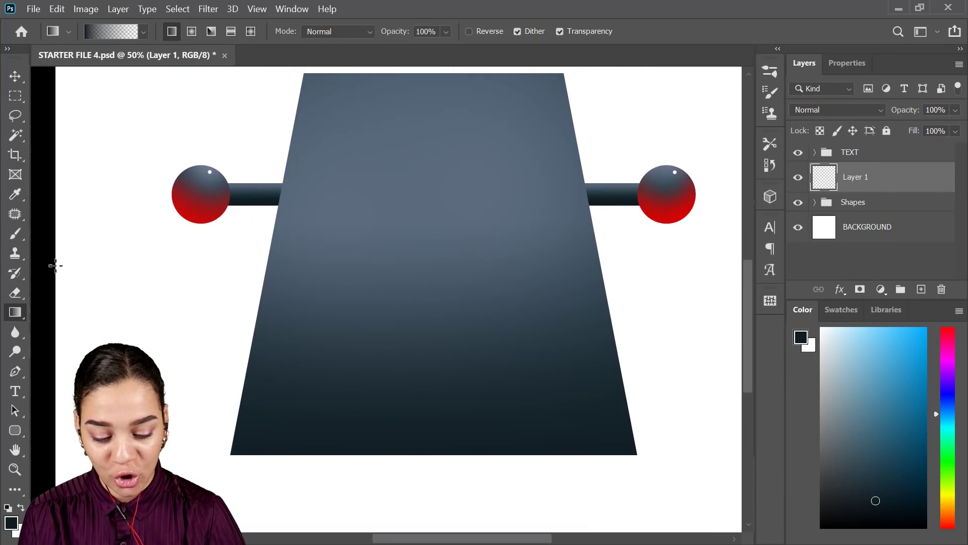
{"action": "left_click", "coordinate": [14, 429]}
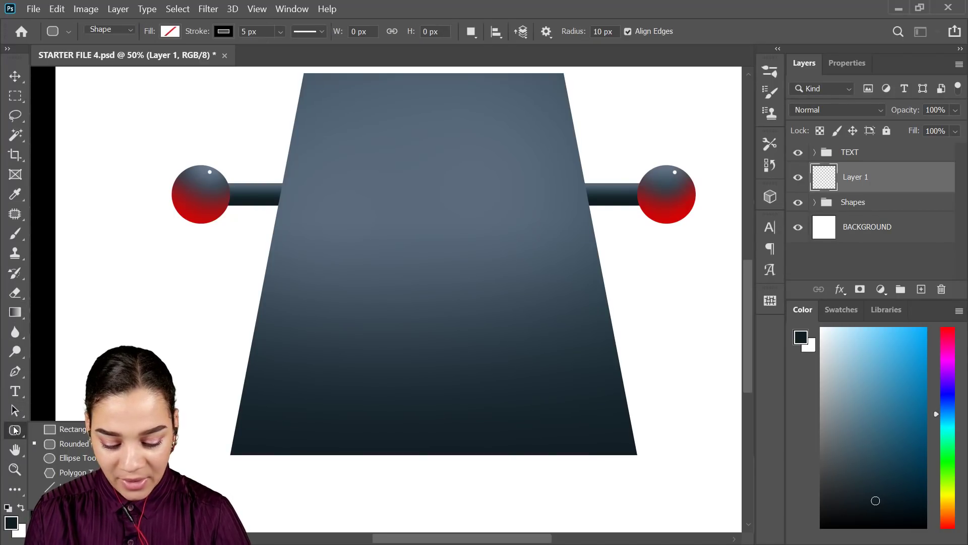
{"action": "left_click", "coordinate": [92, 460]}
{"action": "left_click_drag", "start_coordinate": [321, 167], "coordinate": [398, 202]}
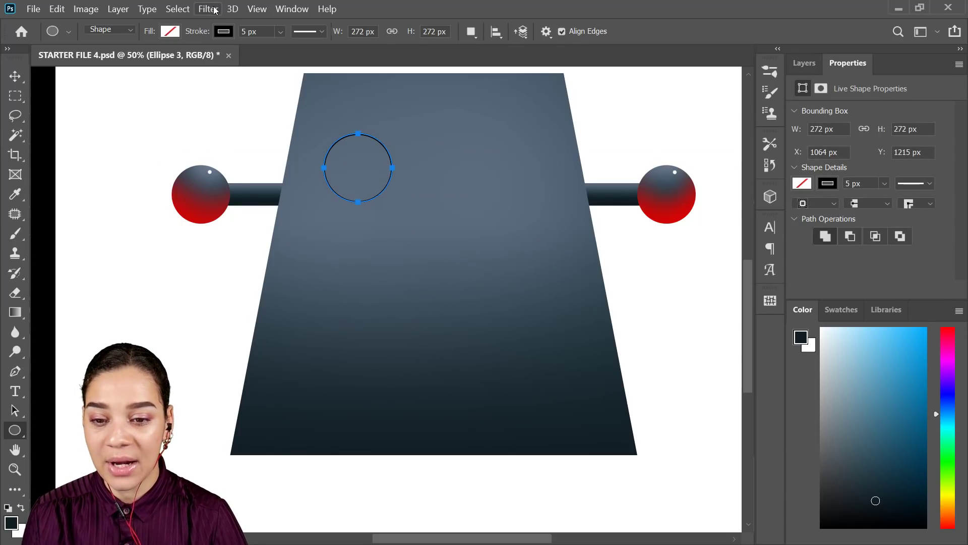
- Fill the new circle with the dark red from the recently used colours
{"action": "left_click", "coordinate": [222, 32]}
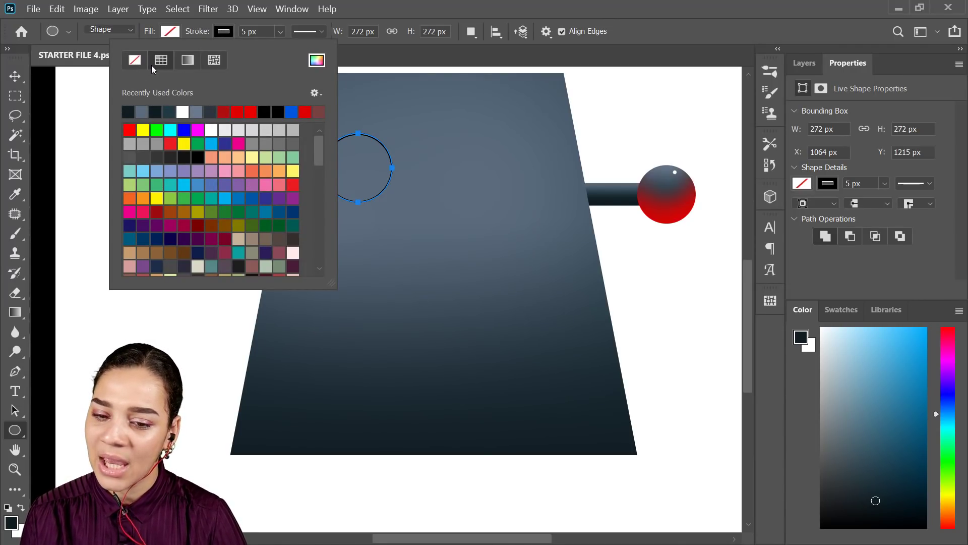
{"action": "left_click", "coordinate": [170, 32]}
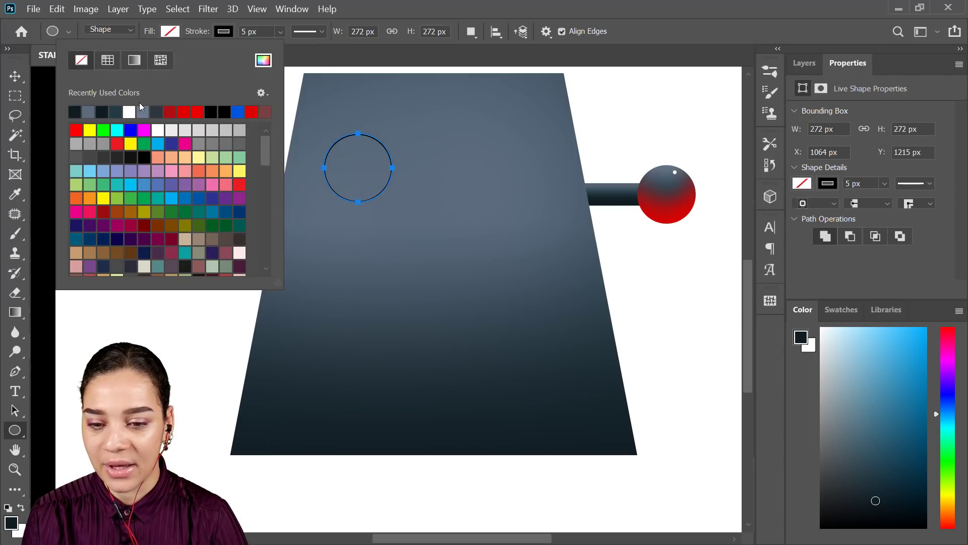
{"action": "left_click", "coordinate": [174, 109]}
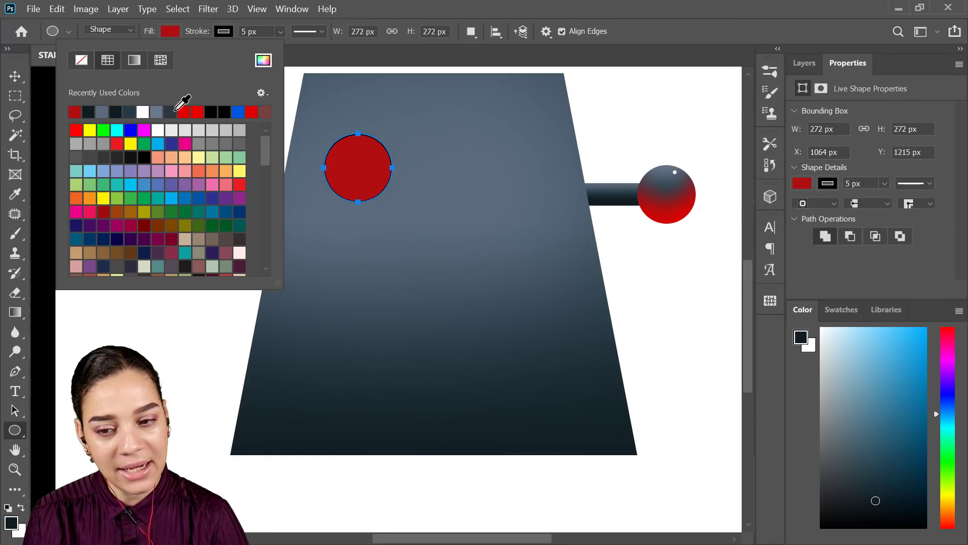
- Turn the outline of the Ellipse 3 circle into a layer mask on its layer and target the circle's artwork with the Gradient tool active
{"action": "left_click", "coordinate": [804, 60]}
{"action": "left_click", "coordinate": [803, 69]}
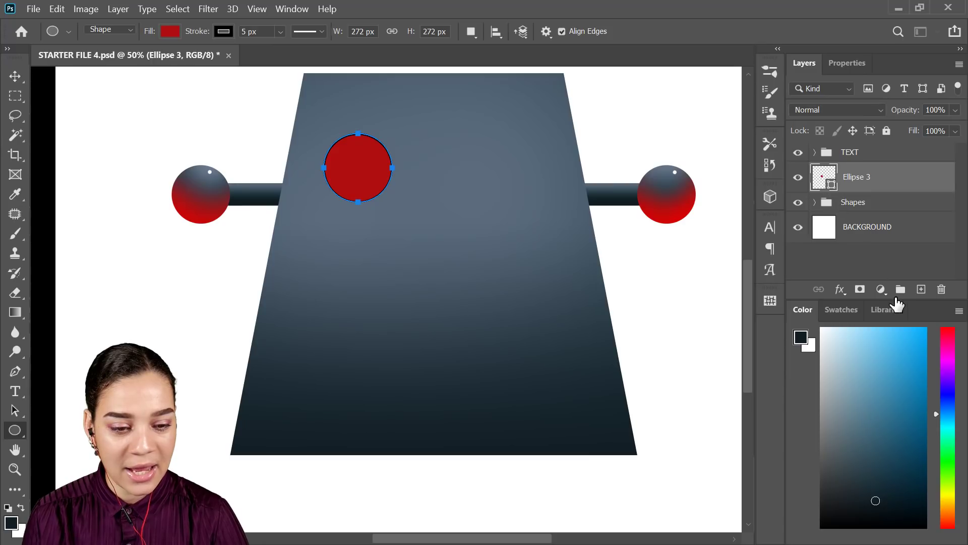
{"action": "left_click_drag", "start_coordinate": [834, 187], "coordinate": [825, 182]}
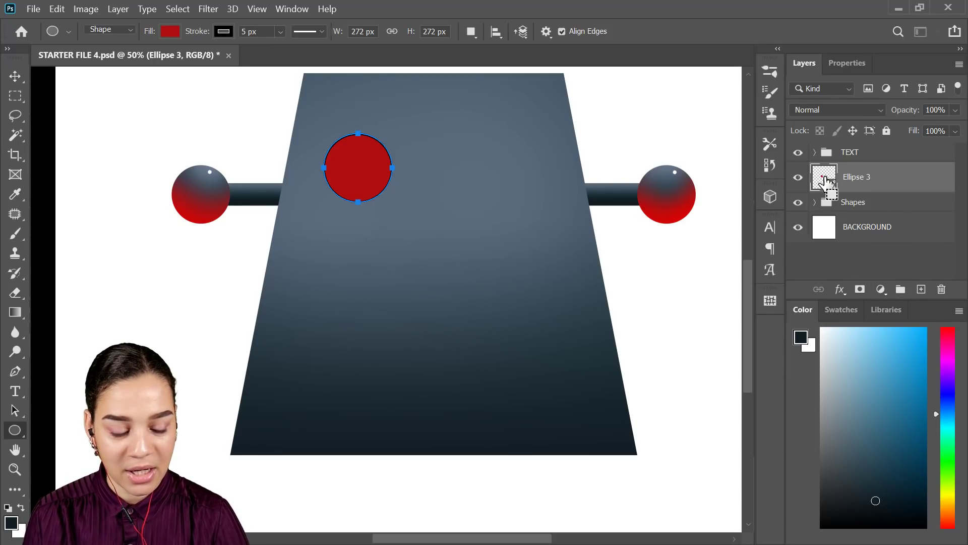
{"action": "left_click", "coordinate": [825, 182], "text": "ctrl"}
{"action": "left_click", "coordinate": [860, 289]}
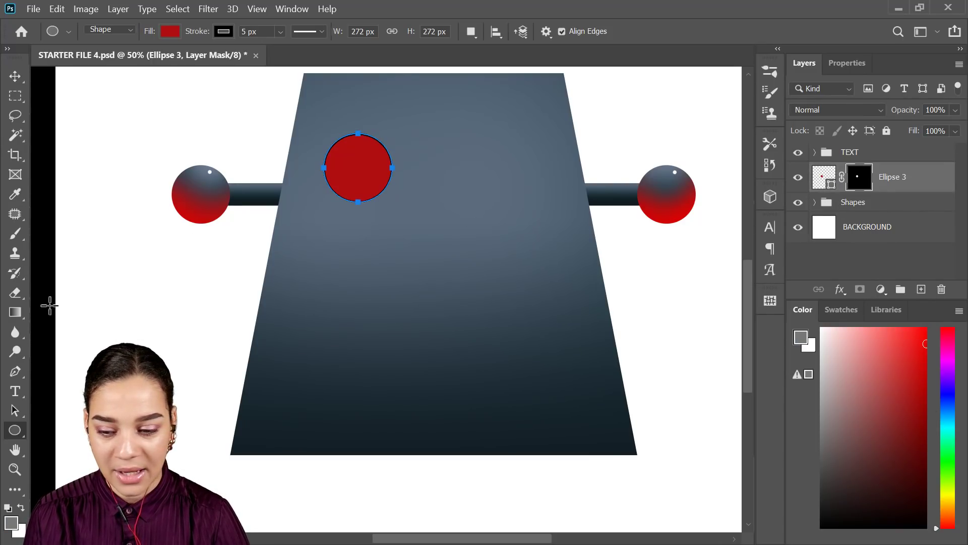
{"action": "left_click", "coordinate": [19, 316]}
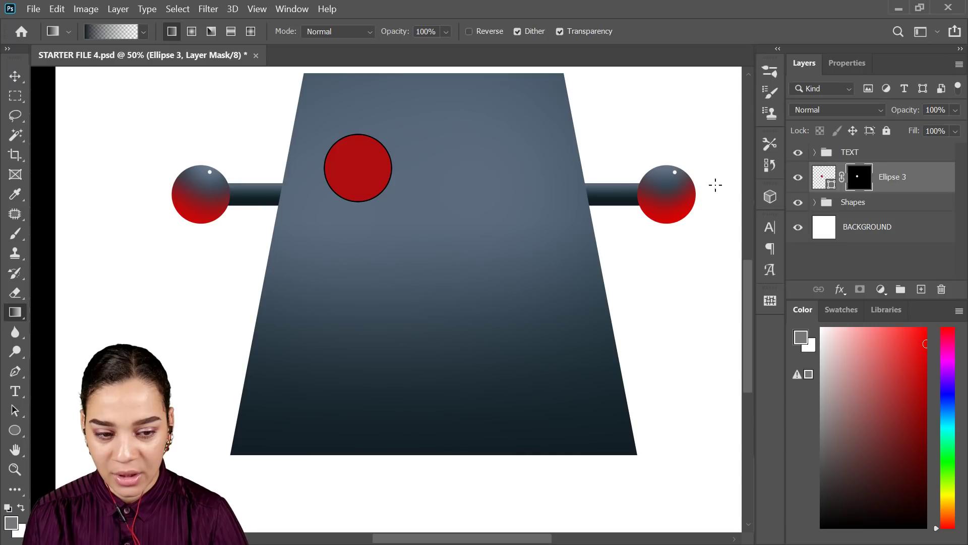
{"action": "left_click", "coordinate": [823, 182]}
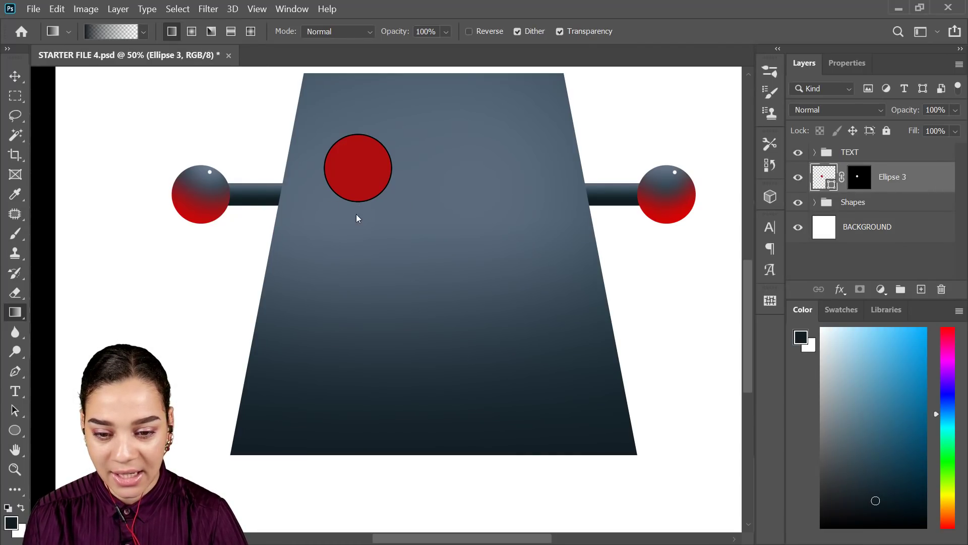
- Try to apply the dark gradient to the Ellipse 3 circle while it is still a live shape
{"action": "left_click", "coordinate": [356, 214]}
{"action": "left_click", "coordinate": [424, 324]}
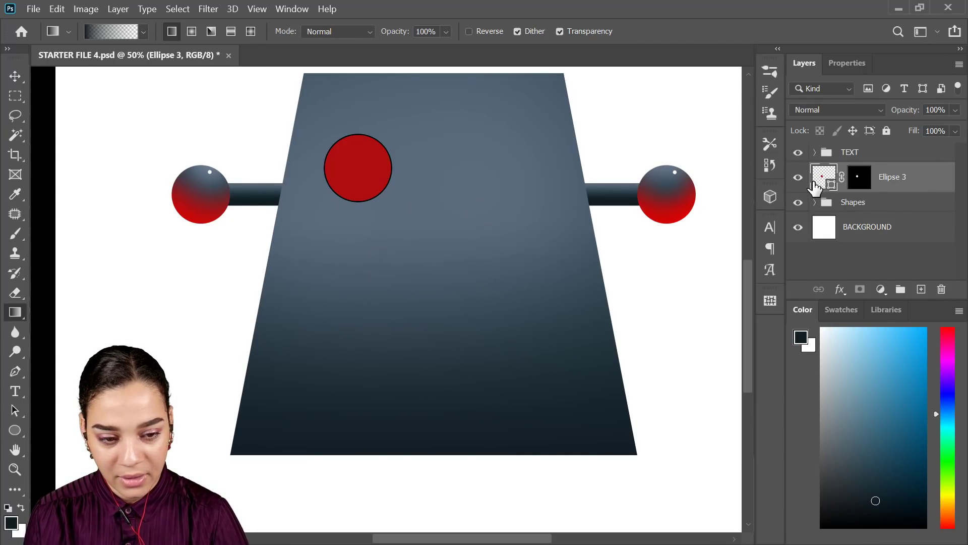
{"action": "left_click", "coordinate": [349, 197]}
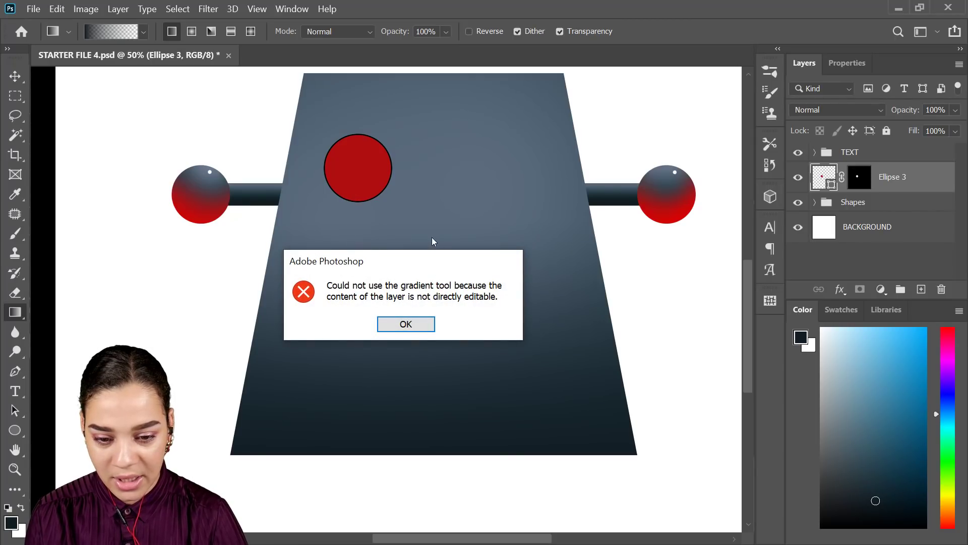
{"action": "left_click", "coordinate": [397, 324]}
- Rasterize the Ellipse 3 circle using the Brush tool and shade its lower part with an upward dark-to-transparent gradient
{"action": "key", "text": "b"}
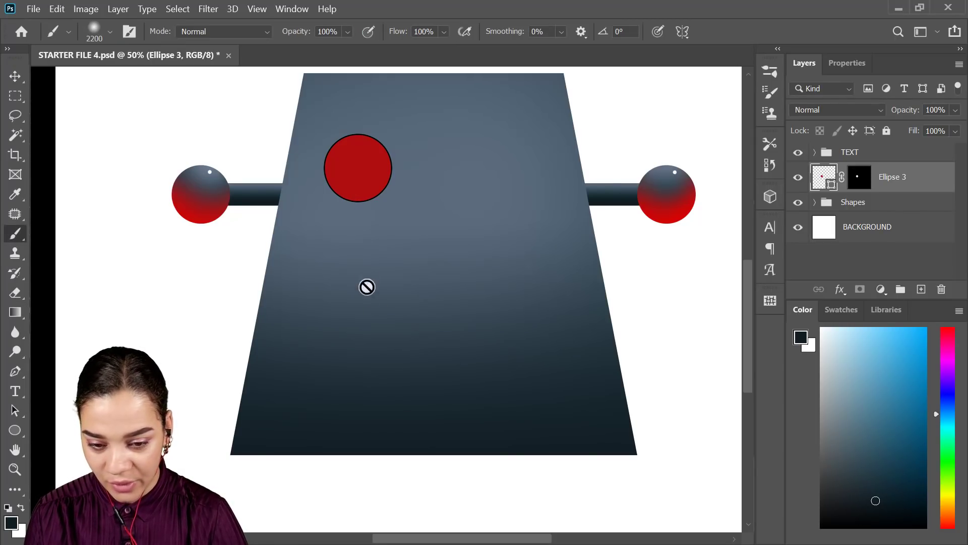
{"action": "left_click", "coordinate": [368, 200]}
{"action": "left_click", "coordinate": [376, 326]}
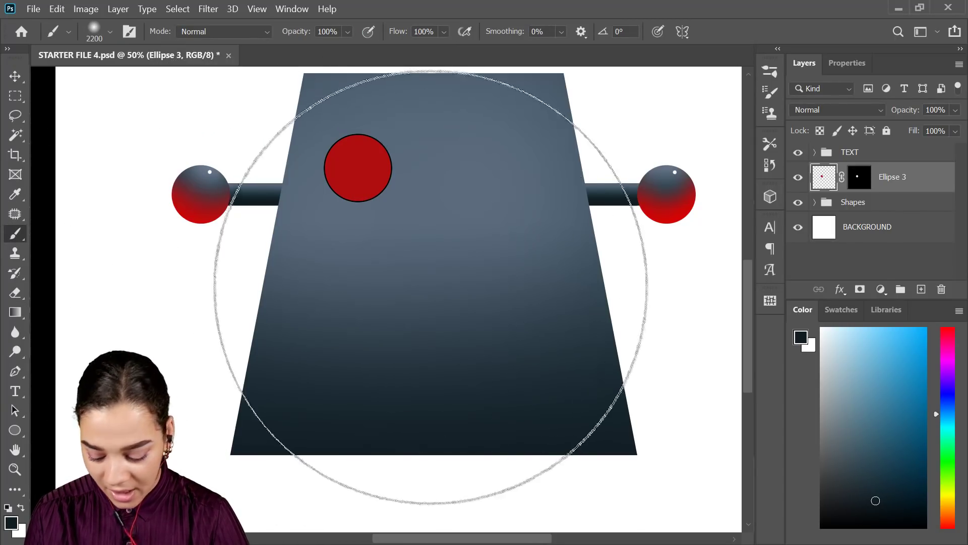
{"action": "key", "text": "g"}
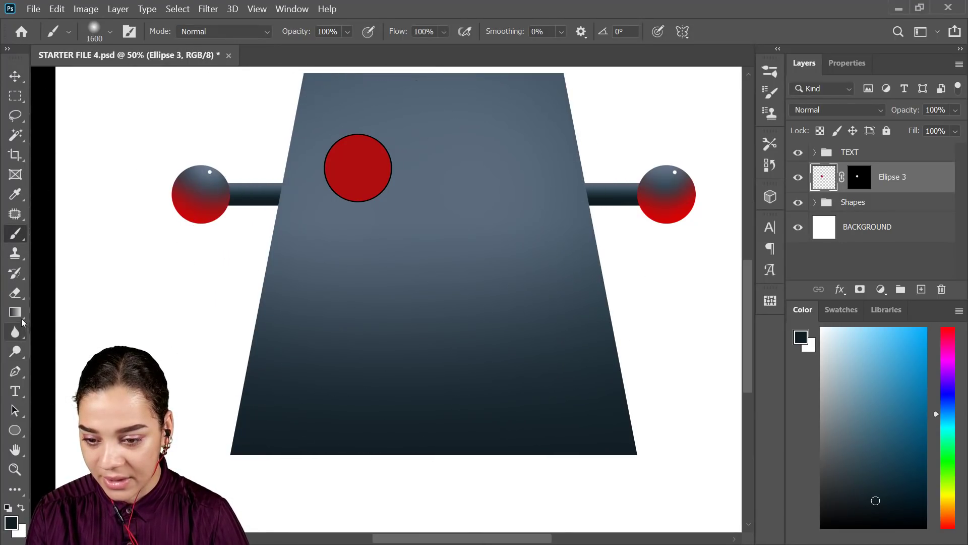
{"action": "left_click_drag", "start_coordinate": [367, 230], "coordinate": [368, 164]}
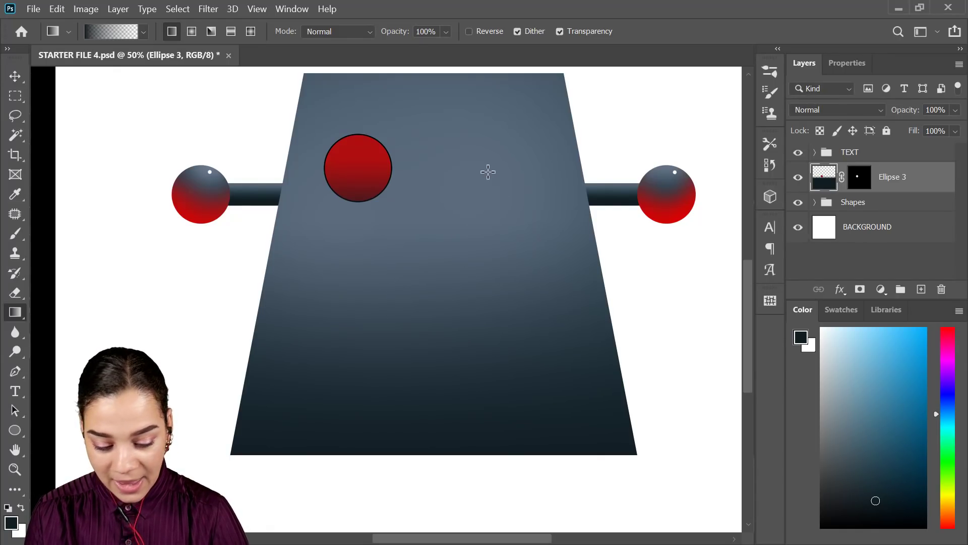
- Paint a soft white highlight near the top of the Ellipse 3 circle with a 250 px brush
{"action": "key", "text": "b"}
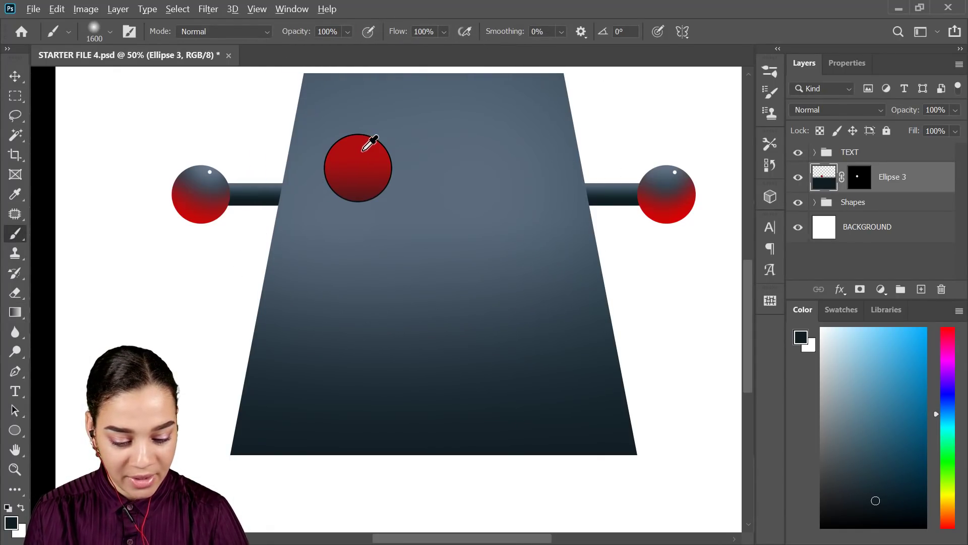
{"action": "left_click", "coordinate": [665, 149], "text": "alt"}
{"action": "key", "text": "bracketleft"}
{"action": "key", "text": "bracketleft"}
{"action": "key", "text": "bracketleft"}
{"action": "key", "text": "bracketleft"}
{"action": "key", "text": "bracketleft"}
{"action": "key", "text": "bracketleft"}
{"action": "key", "text": "bracketleft"}
{"action": "key", "text": "bracketleft"}
{"action": "key", "text": "bracketleft"}
{"action": "key", "text": "bracketleft"}
{"action": "key", "text": "bracketleft"}
{"action": "key", "text": "bracketleft"}
{"action": "key", "text": "bracketleft"}
{"action": "key", "text": "bracketleft"}
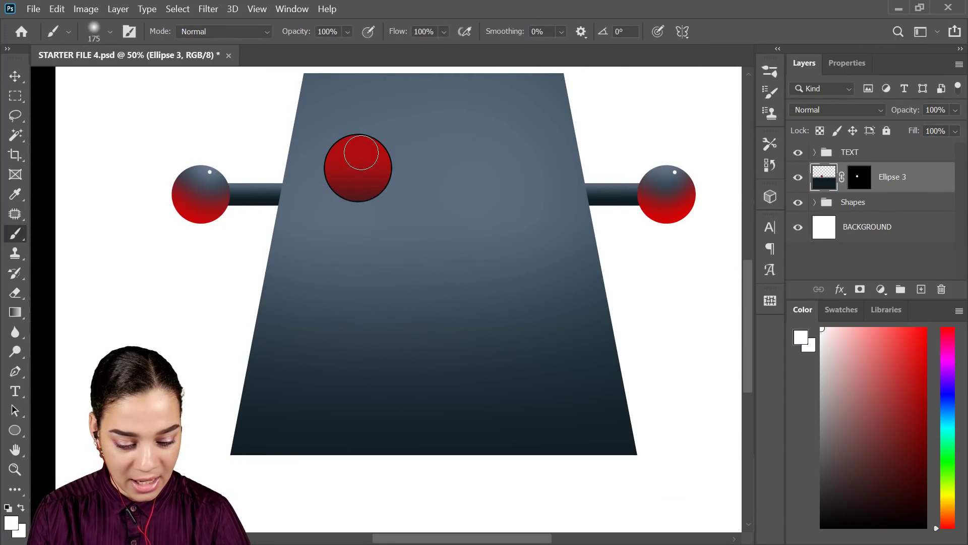
{"action": "left_click", "coordinate": [365, 152]}
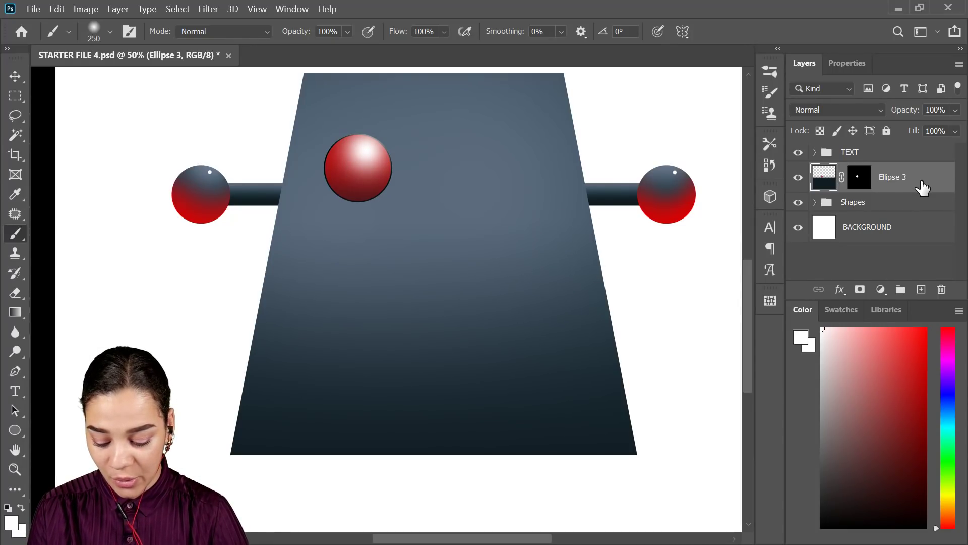
- Duplicate the Ellipse 3 layer and move the copy about 1.97 in horizontally to form a second eye
{"action": "key", "text": "ctrl+j"}
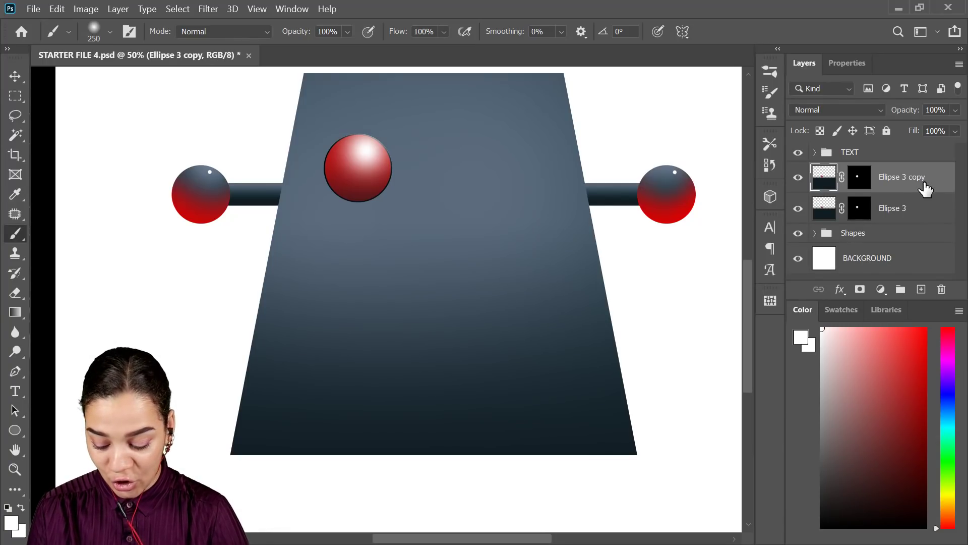
{"action": "key", "text": "ctrl+t"}
{"action": "left_click_drag", "start_coordinate": [368, 183], "coordinate": [516, 186]}
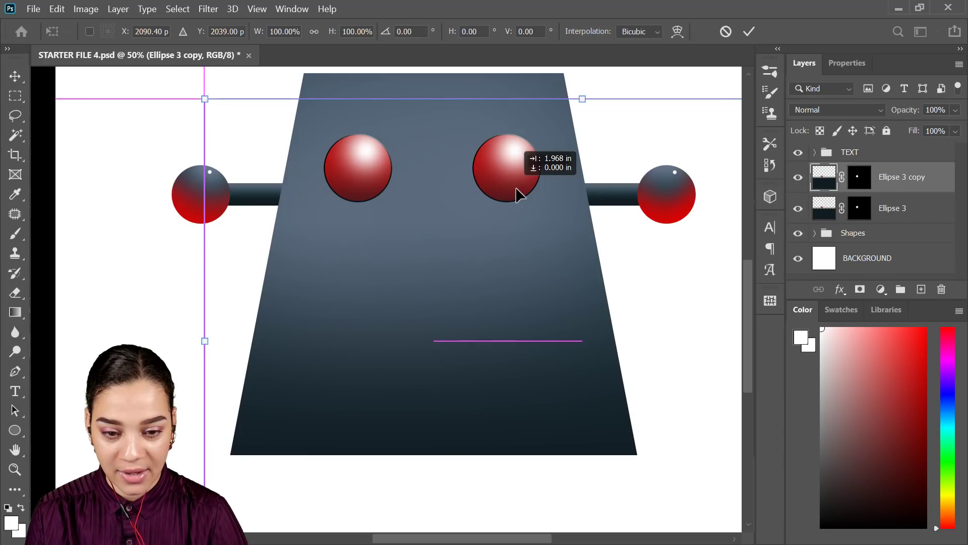
{"action": "key", "text": "b"}
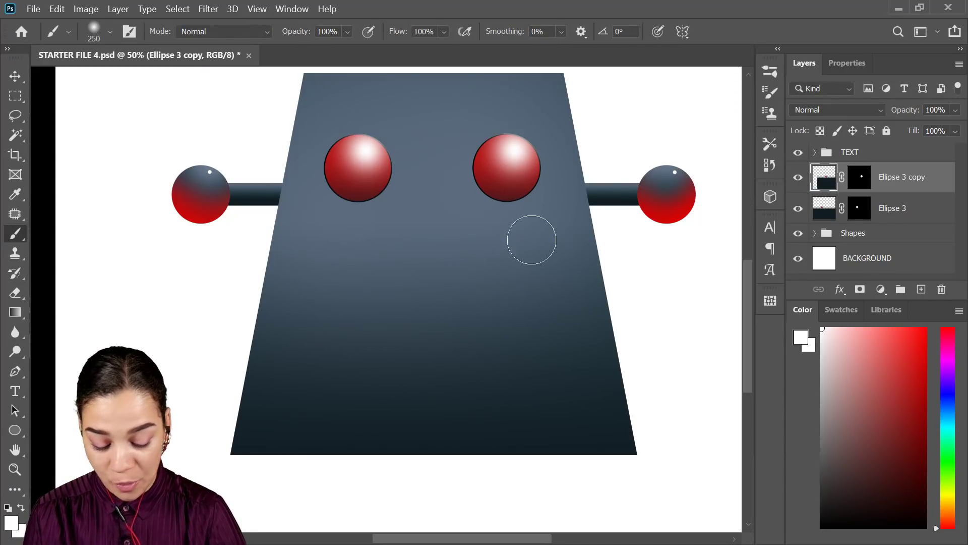
- Paint a small white glint on each red circle's own layer with the Hard Round Pressure Opacity brush at 25 px
{"action": "left_click", "coordinate": [824, 218]}
{"action": "right_click", "coordinate": [393, 237]}
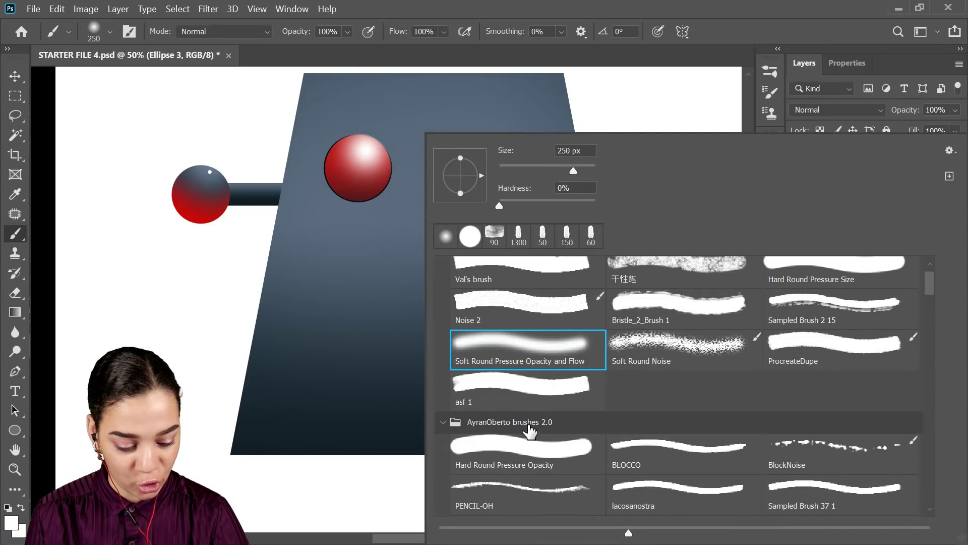
{"action": "left_click", "coordinate": [519, 451]}
{"action": "left_click", "coordinate": [638, 97]}
{"action": "key", "text": "bracketleft"}
{"action": "key", "text": "bracketleft"}
{"action": "key", "text": "bracketleft"}
{"action": "key", "text": "bracketleft"}
{"action": "key", "text": "bracketleft"}
{"action": "key", "text": "bracketleft"}
{"action": "key", "text": "bracketleft"}
{"action": "key", "text": "bracketleft"}
{"action": "key", "text": "bracketleft"}
{"action": "key", "text": "bracketleft"}
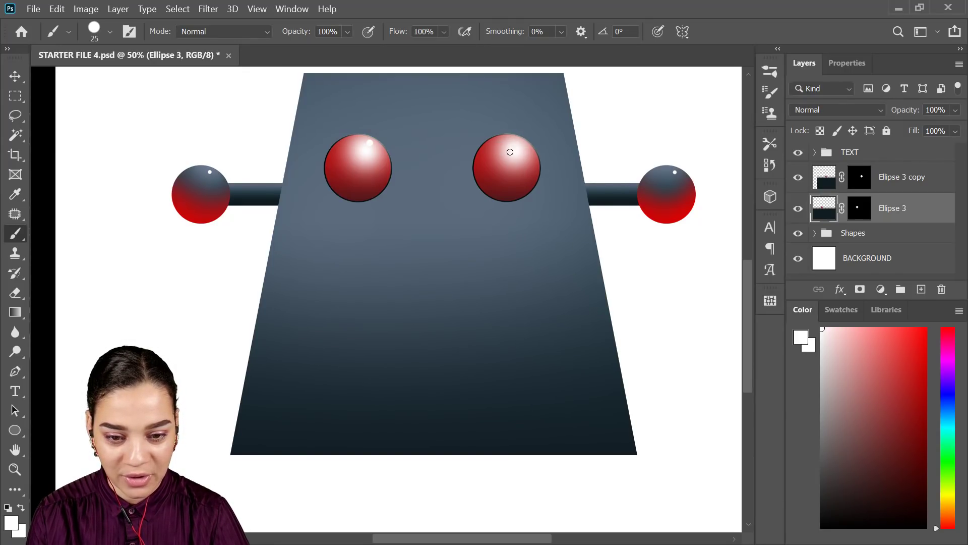
{"action": "left_click", "coordinate": [814, 180]}
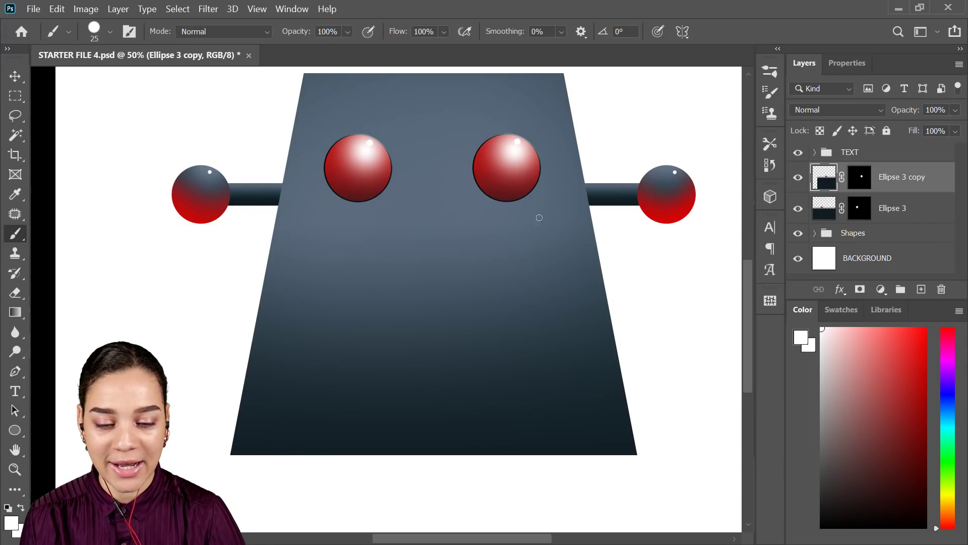
- Draw a rounded rectangle mouth about 1032 by 207 px below the eyes and centre it on the head
{"action": "left_click", "coordinate": [15, 431]}
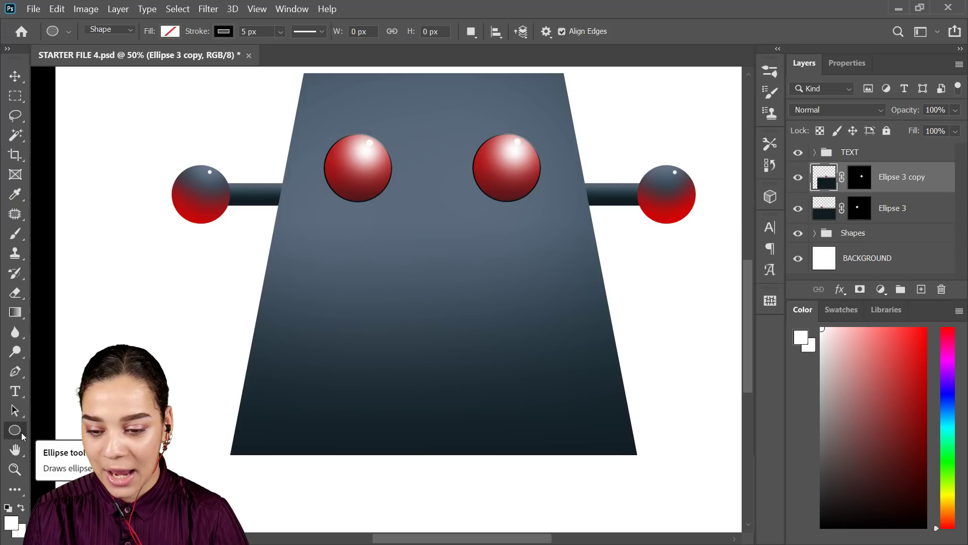
{"action": "right_click", "coordinate": [17, 436]}
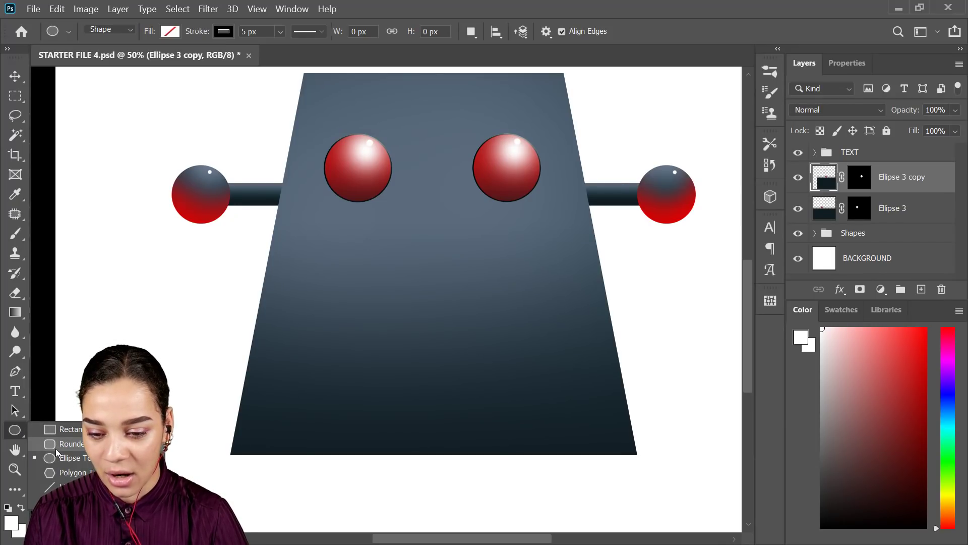
{"action": "left_click", "coordinate": [71, 444]}
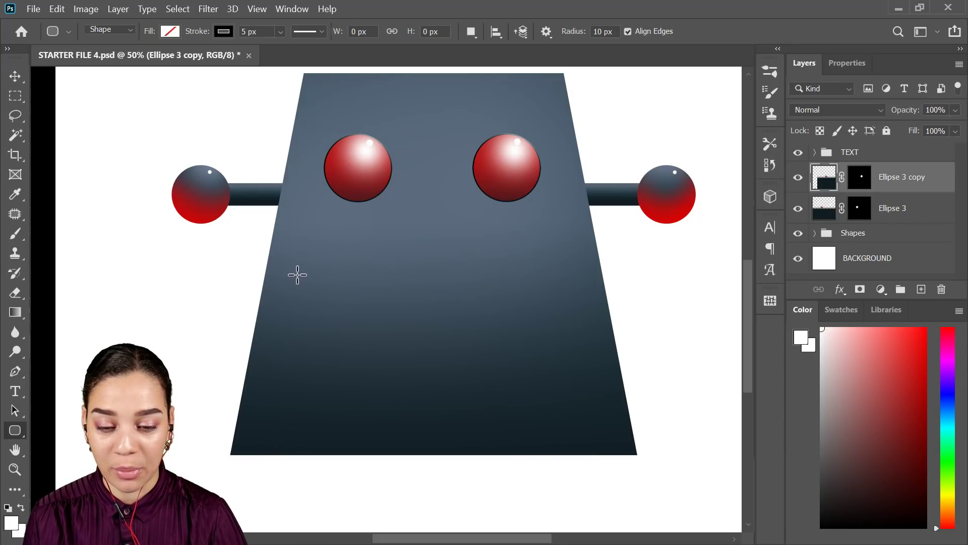
{"action": "left_click_drag", "start_coordinate": [300, 273], "coordinate": [559, 324]}
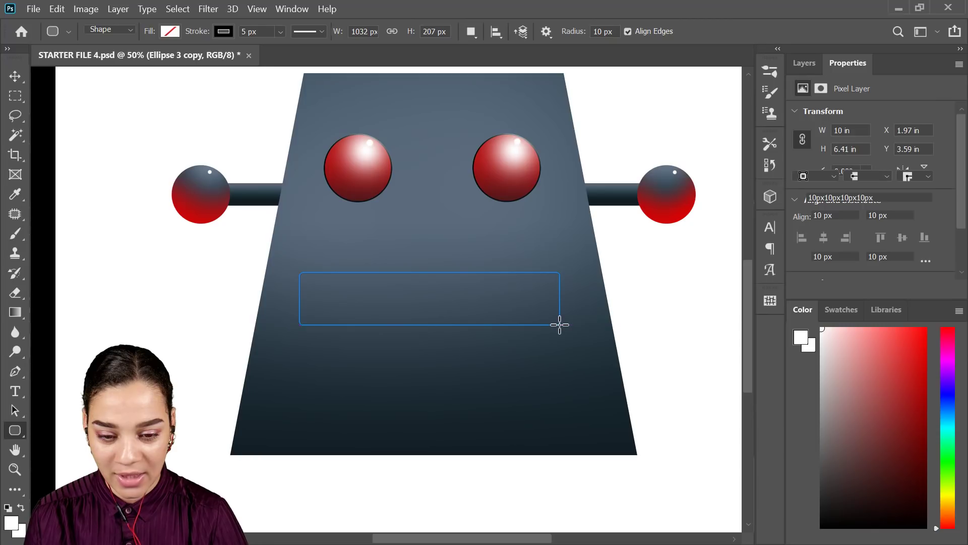
{"action": "left_click", "coordinate": [805, 65]}
{"action": "key", "text": "ctrl+t"}
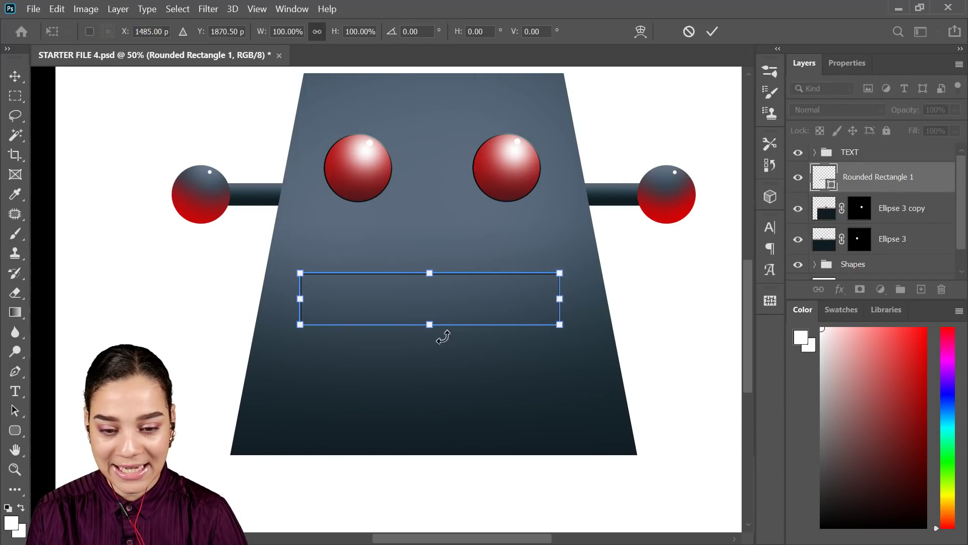
{"action": "left_click_drag", "start_coordinate": [471, 310], "coordinate": [476, 316]}
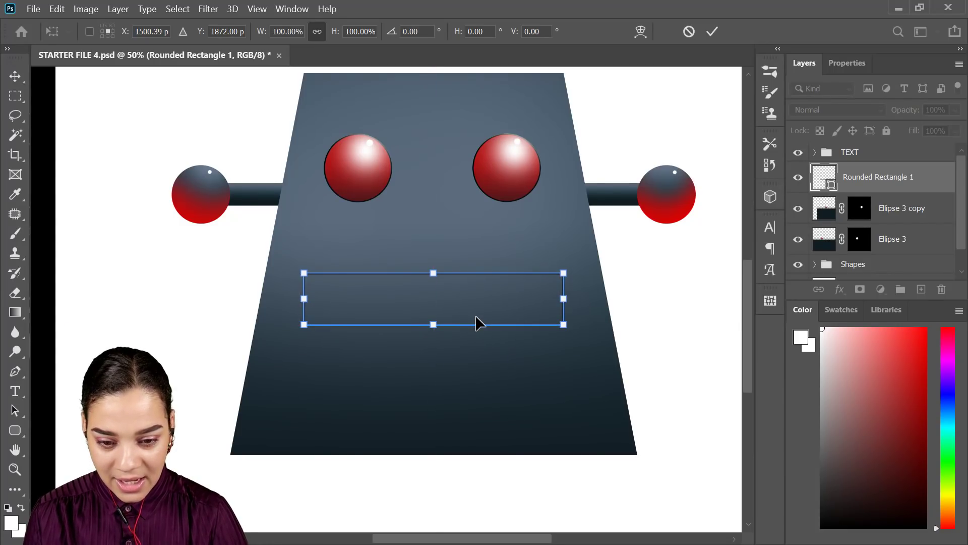
- Fill the rounded rectangle with white from the recently used colours
{"action": "key", "text": "u"}
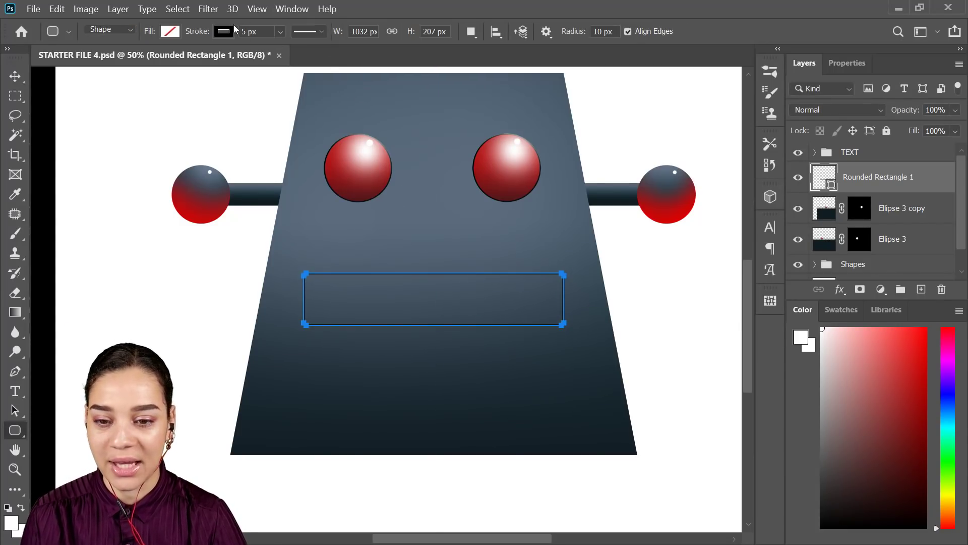
{"action": "left_click", "coordinate": [224, 31]}
{"action": "left_click", "coordinate": [169, 33]}
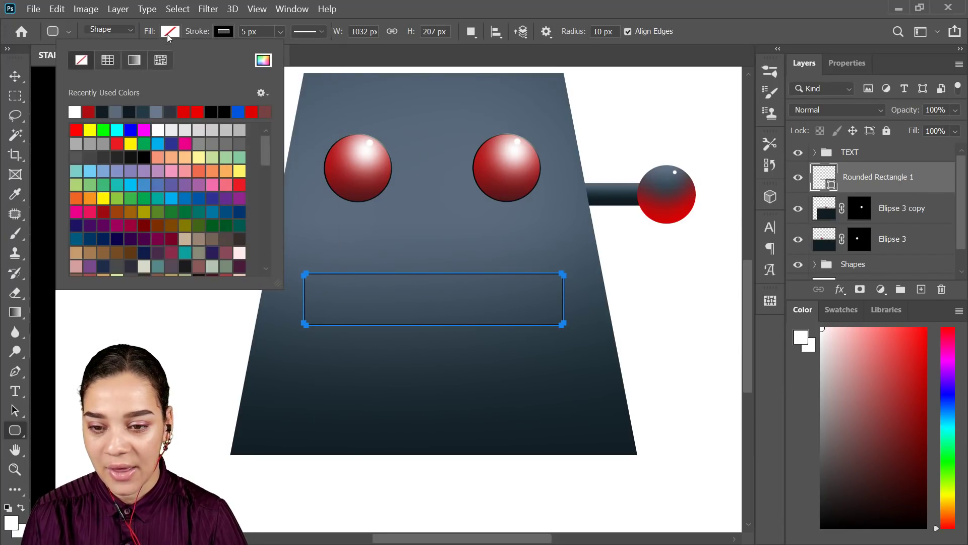
{"action": "left_click", "coordinate": [74, 112]}
- Turn the outline of the rounded rectangle into a layer mask on its layer
{"action": "left_click", "coordinate": [916, 191]}
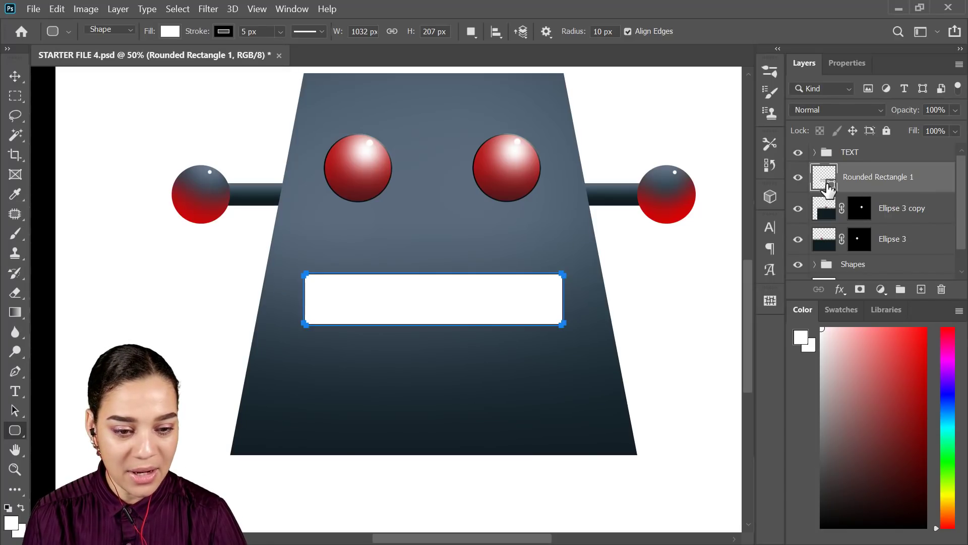
{"action": "left_click", "coordinate": [826, 186], "text": "ctrl"}
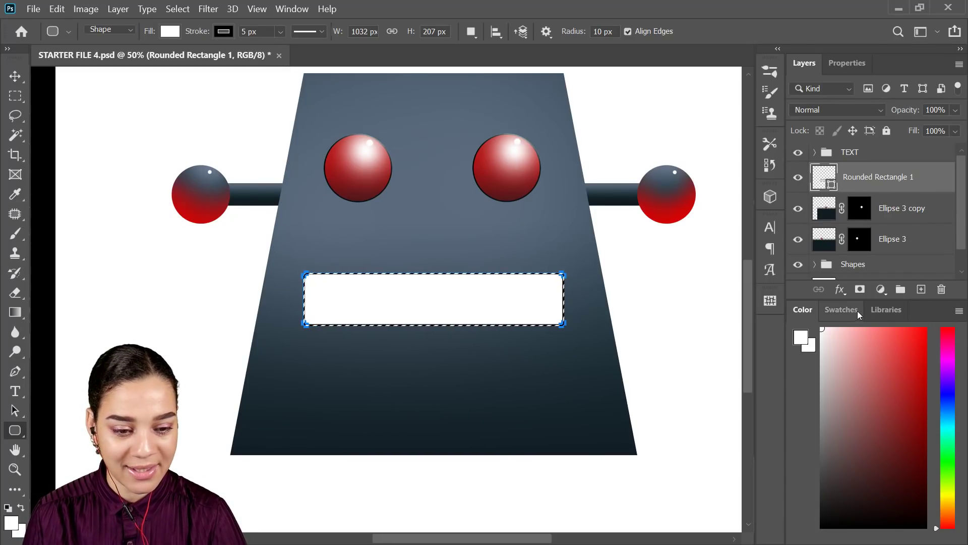
{"action": "left_click", "coordinate": [860, 289]}
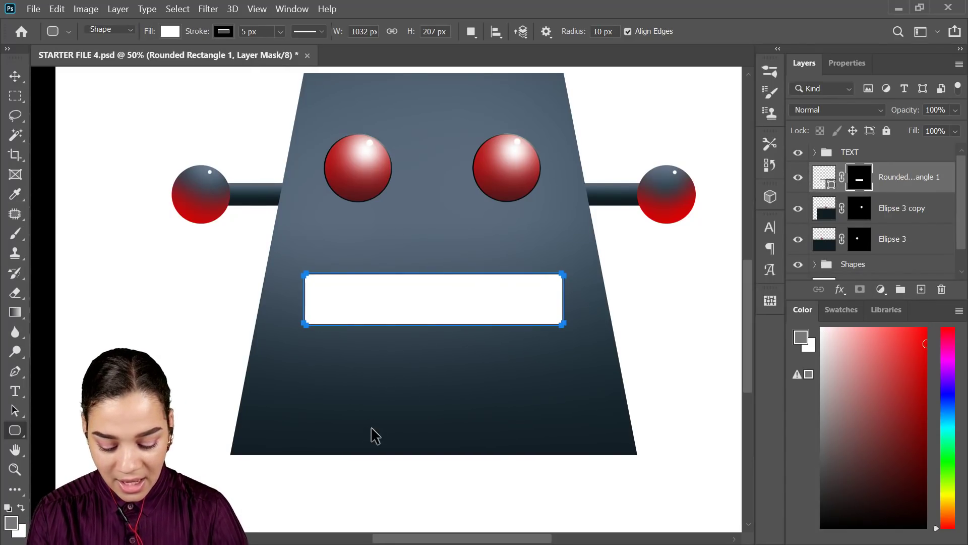
- Set up the Hard Round Pressure Opacity brush at 15 px with black as the foreground colour
{"action": "key", "text": "ctrl+plus"}
{"action": "key", "text": "ctrl+plus"}
{"action": "left_click_drag", "start_coordinate": [562, 302], "coordinate": [473, 292]}
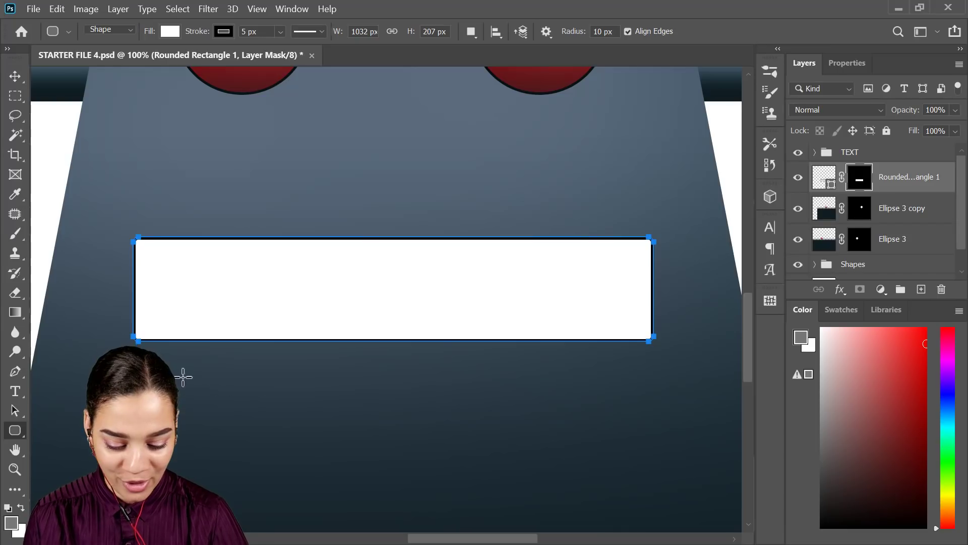
{"action": "key", "text": "b"}
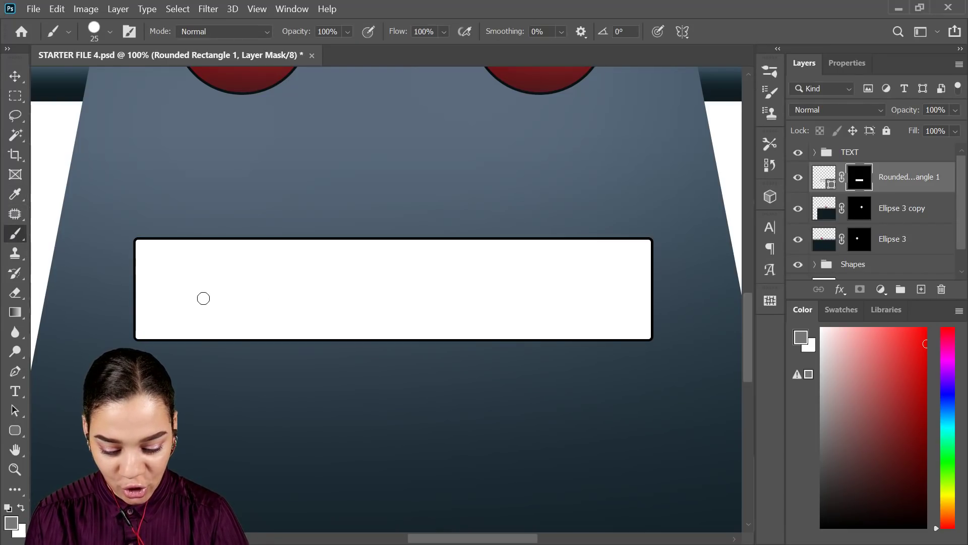
{"action": "right_click", "coordinate": [206, 298]}
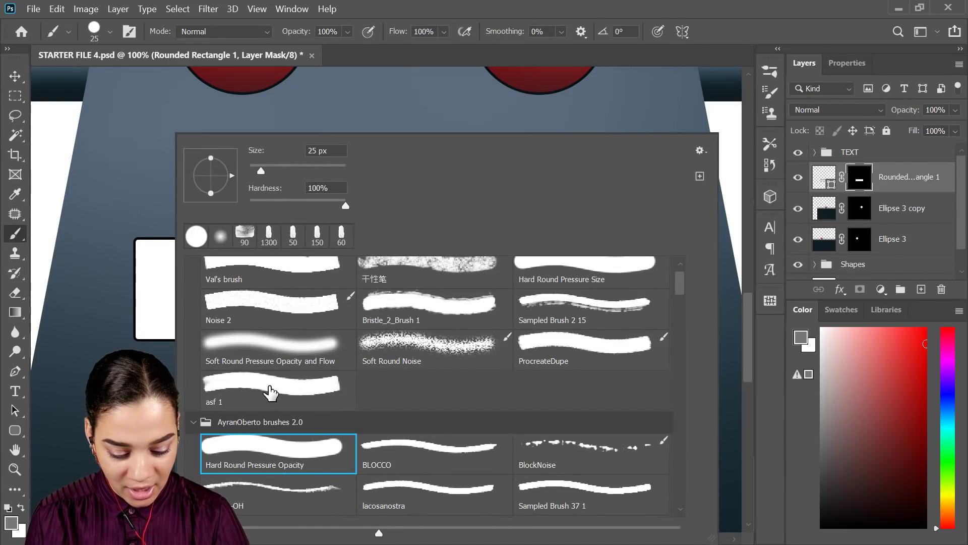
{"action": "left_click", "coordinate": [281, 450]}
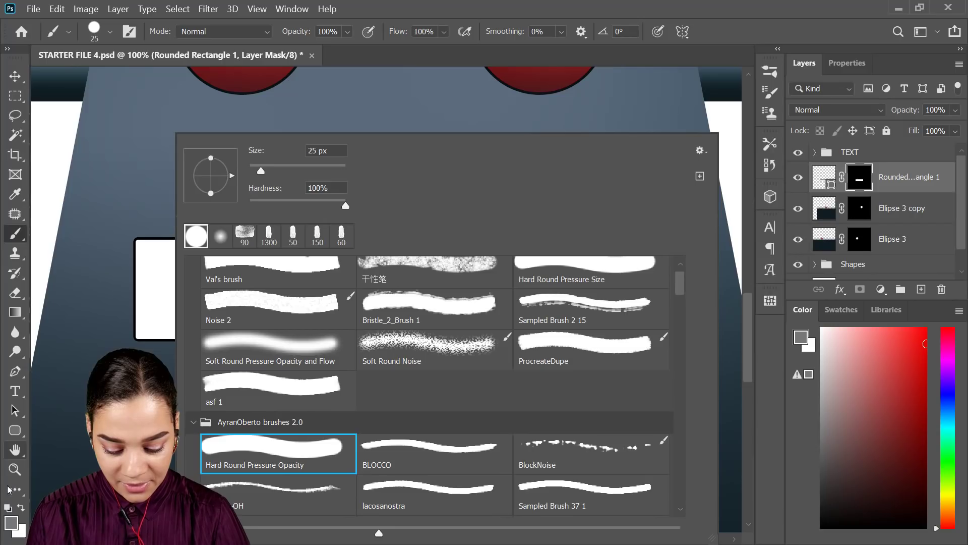
{"action": "left_click", "coordinate": [8, 508]}
{"action": "left_click", "coordinate": [9, 508]}
{"action": "left_click", "coordinate": [20, 506]}
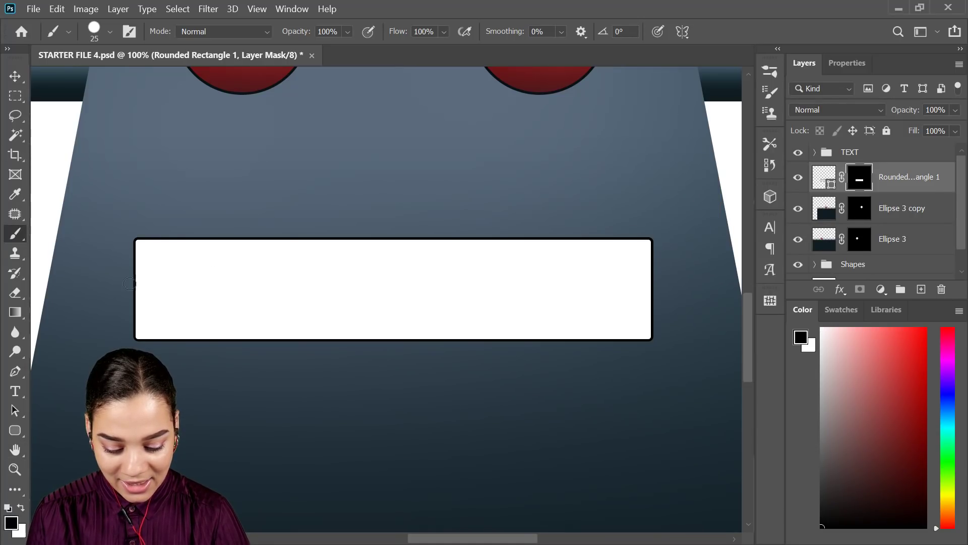
{"action": "key", "text": "bracketleft"}
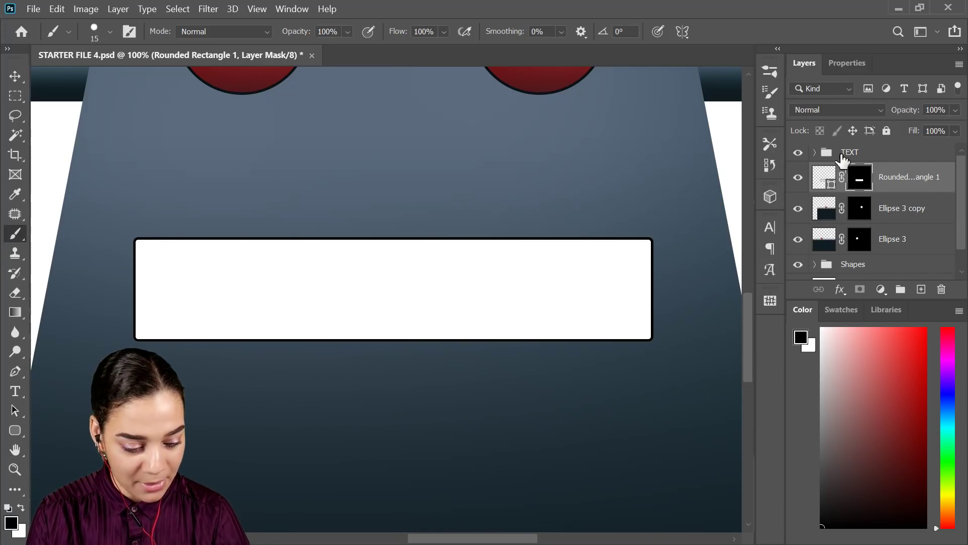
- Rasterize the rounded rectangle using the Brush tool and paint a straight black horizontal line across its middle
{"action": "left_click", "coordinate": [823, 183]}
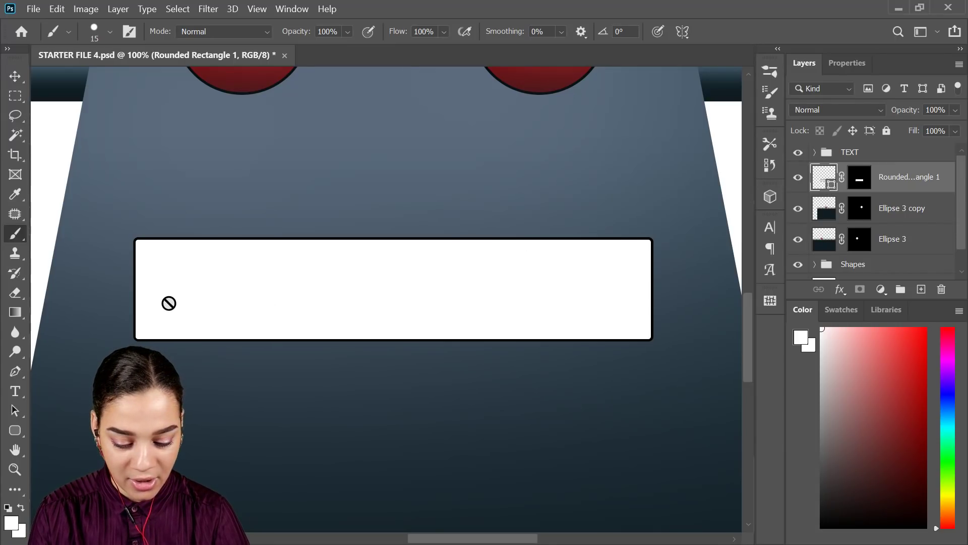
{"action": "left_click", "coordinate": [150, 293]}
{"action": "left_click", "coordinate": [367, 325]}
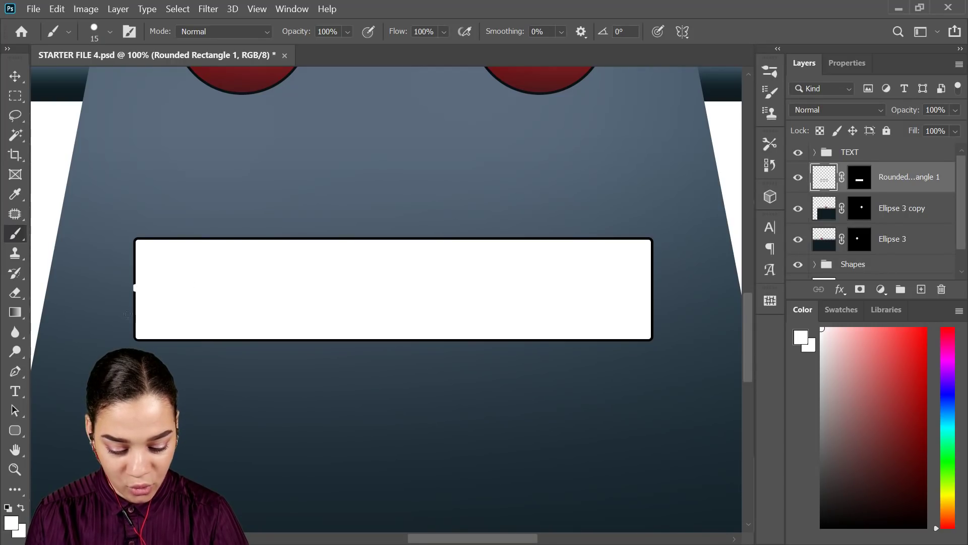
{"action": "left_click", "coordinate": [8, 507]}
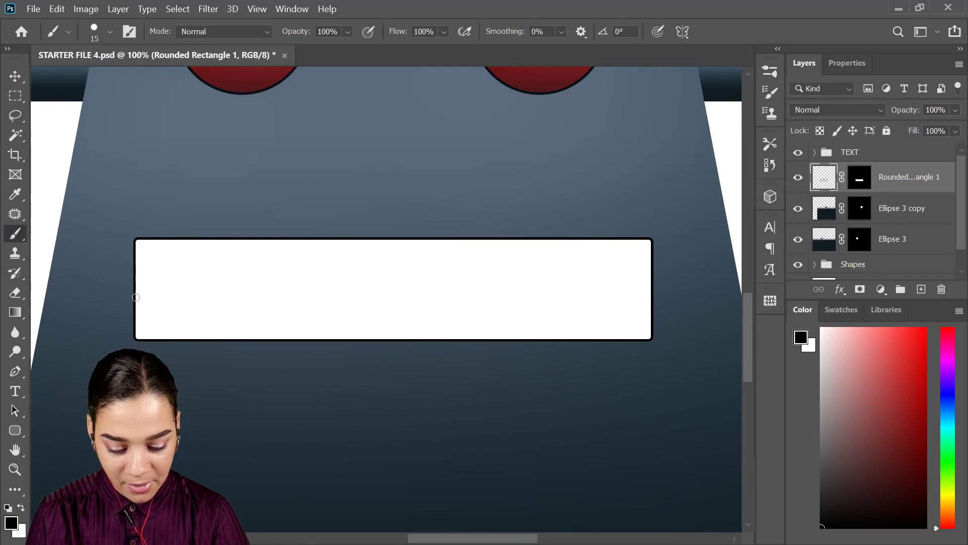
{"action": "mouse_move", "coordinate": [136, 291]}
{"action": "left_mouse_down"}
{"action": "mouse_move", "coordinate": [294, 279]}
{"action": "mouse_move", "coordinate": [653, 280]}
{"action": "mouse_move", "coordinate": [49, 311]}
{"action": "left_mouse_up"}
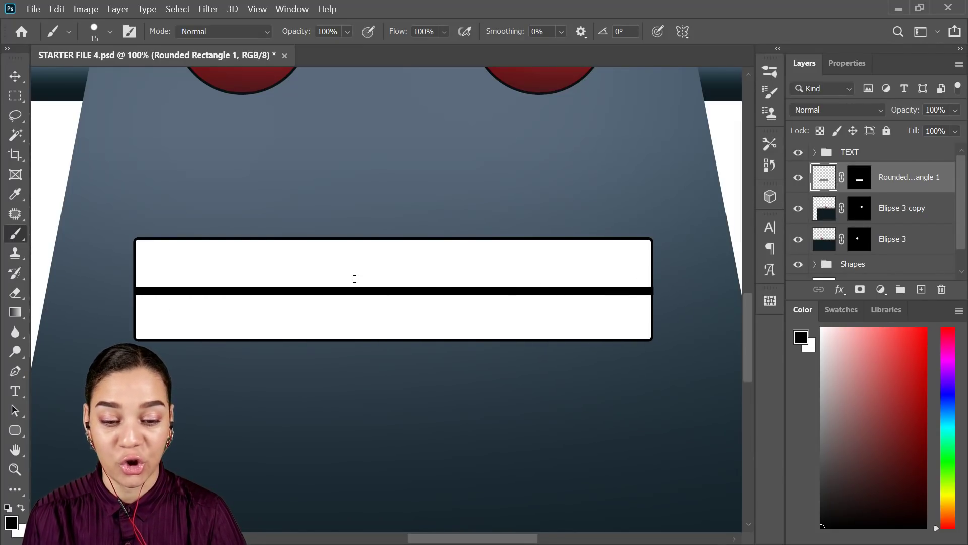
- Set the brush smoothing to 49% and paint a freehand black zigzag stroke over the mouth's middle line
{"action": "left_click", "coordinate": [560, 32]}
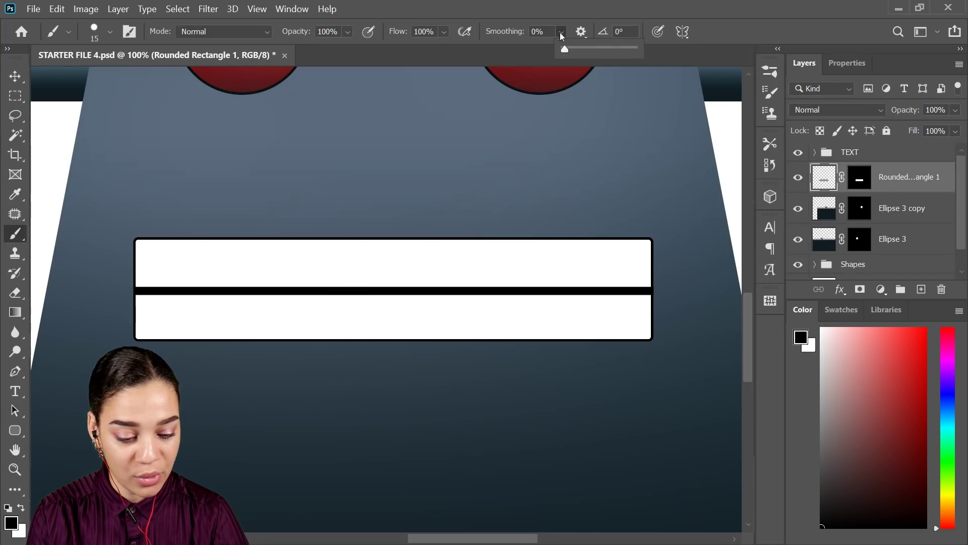
{"action": "left_click", "coordinate": [598, 49]}
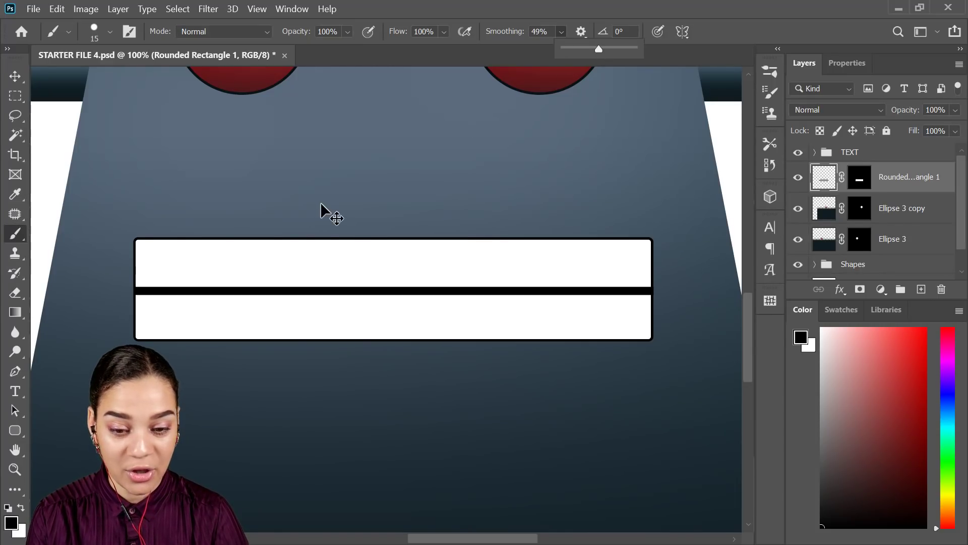
{"action": "key", "text": "ctrl+plus"}
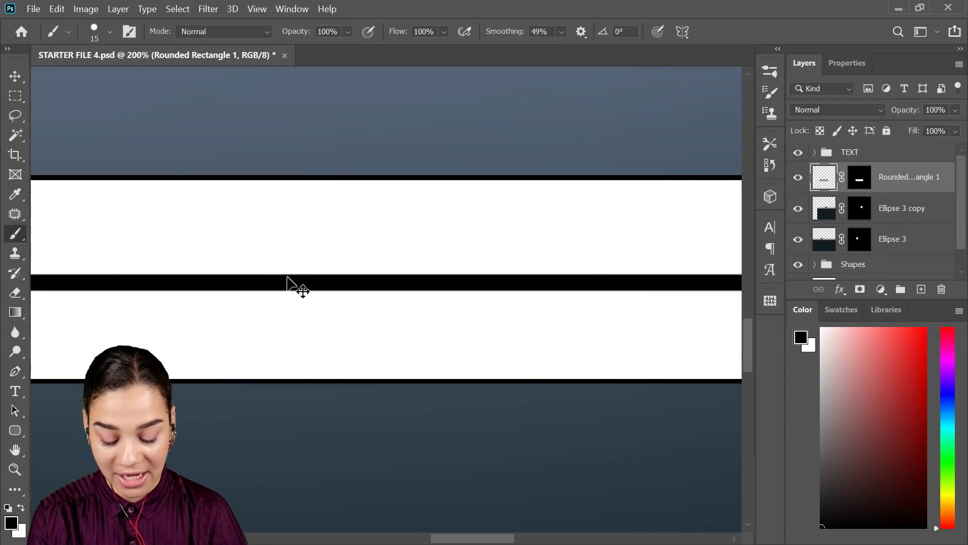
{"action": "key", "text": "ctrl+minus"}
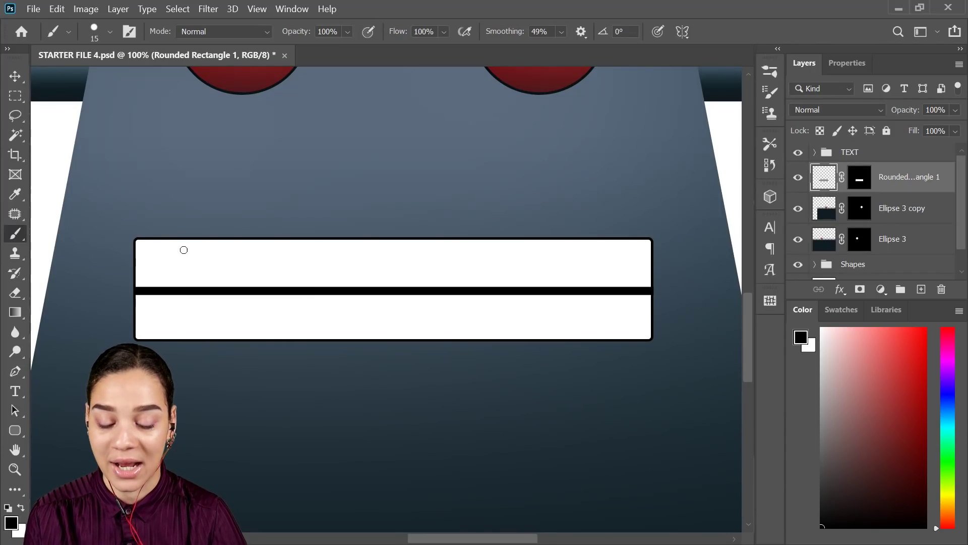
{"action": "mouse_move", "coordinate": [182, 286]}
{"action": "left_mouse_down"}
{"action": "mouse_move", "coordinate": [218, 254]}
{"action": "mouse_move", "coordinate": [193, 340]}
{"action": "mouse_move", "coordinate": [359, 255]}
{"action": "mouse_move", "coordinate": [342, 295]}
{"action": "left_mouse_up"}
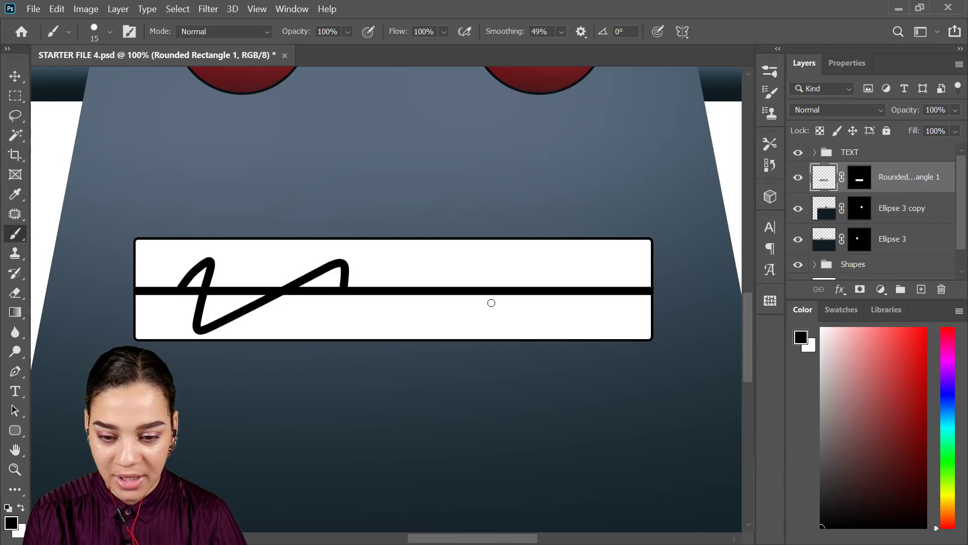
- Paint a second freehand black zigzag over the mouth's middle line, to the right of the first, redoing the stroke until its shape works
{"action": "mouse_move", "coordinate": [500, 293]}
{"action": "left_mouse_down"}
{"action": "mouse_move", "coordinate": [555, 240]}
{"action": "mouse_move", "coordinate": [538, 332]}
{"action": "mouse_move", "coordinate": [577, 290]}
{"action": "left_mouse_up"}
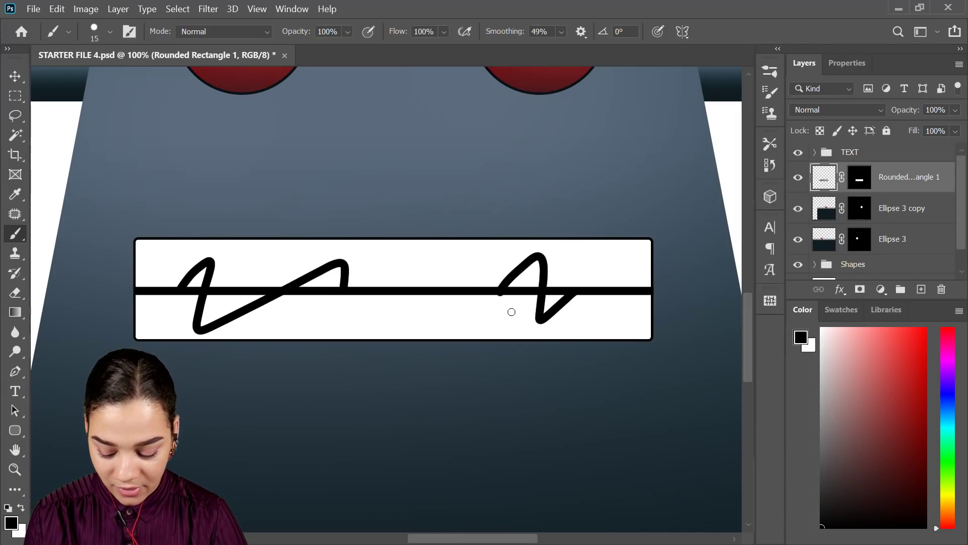
{"action": "key", "text": "ctrl+z"}
{"action": "mouse_move", "coordinate": [510, 290]}
{"action": "left_mouse_down"}
{"action": "mouse_move", "coordinate": [526, 271]}
{"action": "mouse_move", "coordinate": [533, 314]}
{"action": "mouse_move", "coordinate": [554, 325]}
{"action": "mouse_move", "coordinate": [591, 286]}
{"action": "left_mouse_up"}
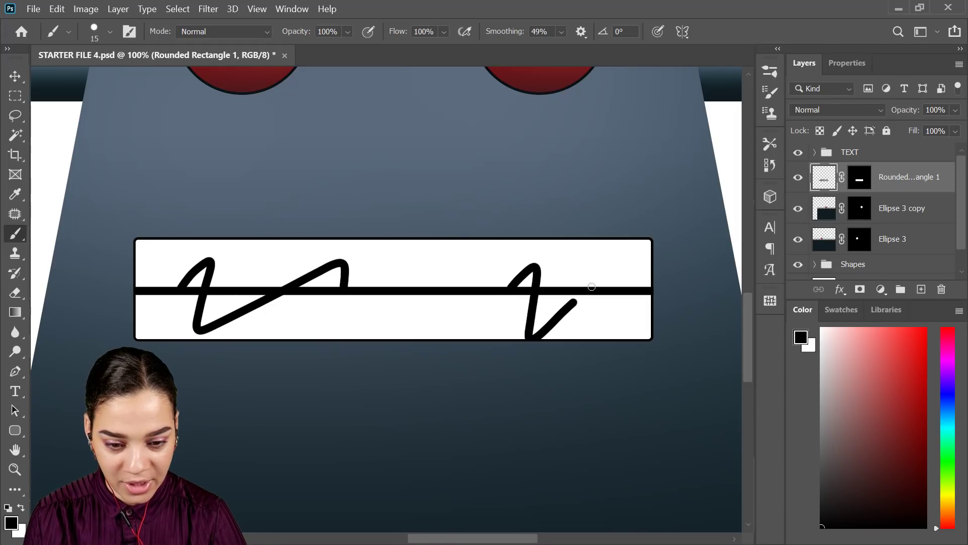
{"action": "key", "text": "ctrl+z"}
{"action": "mouse_move", "coordinate": [508, 290]}
{"action": "left_mouse_down"}
{"action": "mouse_move", "coordinate": [550, 256]}
{"action": "mouse_move", "coordinate": [549, 334]}
{"action": "mouse_move", "coordinate": [593, 289]}
{"action": "left_mouse_up"}
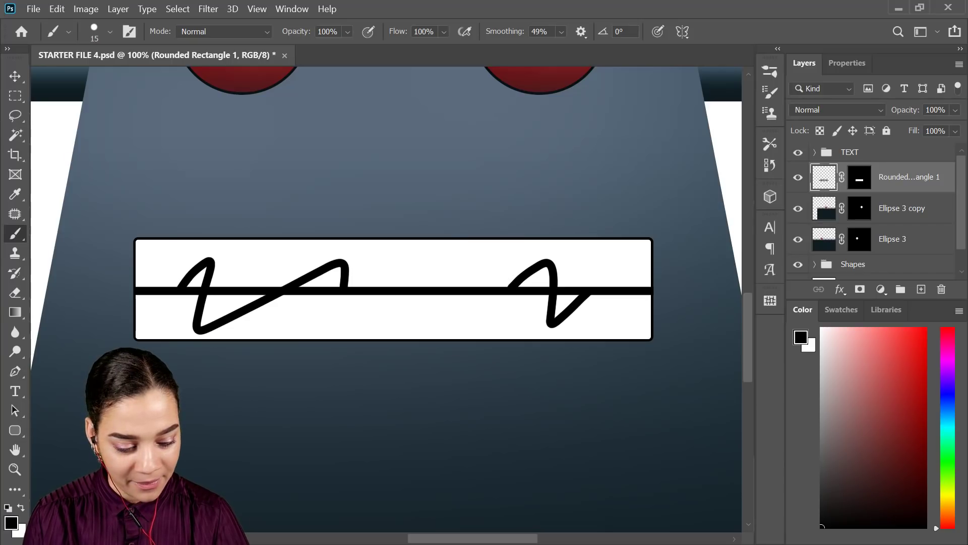
- Try erasing part of the mouth below the first zigzag with a 150 px Hard Round Pressure Opacity eraser, and undo it
{"action": "key", "text": "ctrl+minus"}
{"action": "key", "text": "ctrl+minus"}
{"action": "key", "text": "ctrl+minus"}
{"action": "key", "text": "ctrl+plus"}
{"action": "key", "text": "ctrl+plus"}
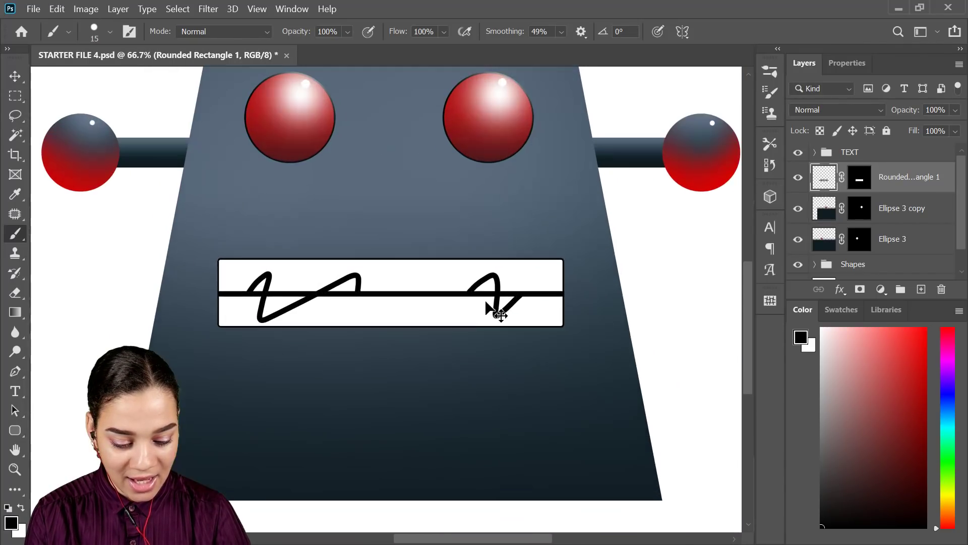
{"action": "key", "text": "ctrl+plus"}
{"action": "key", "text": "ctrl+plus"}
{"action": "left_click_drag", "start_coordinate": [230, 304], "coordinate": [271, 275]}
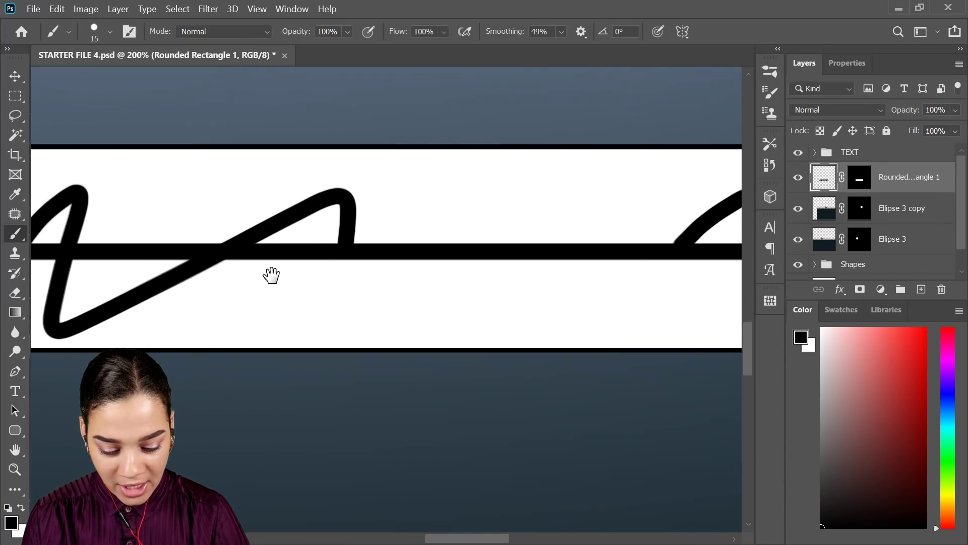
{"action": "key", "text": "e"}
{"action": "right_click", "coordinate": [295, 265]}
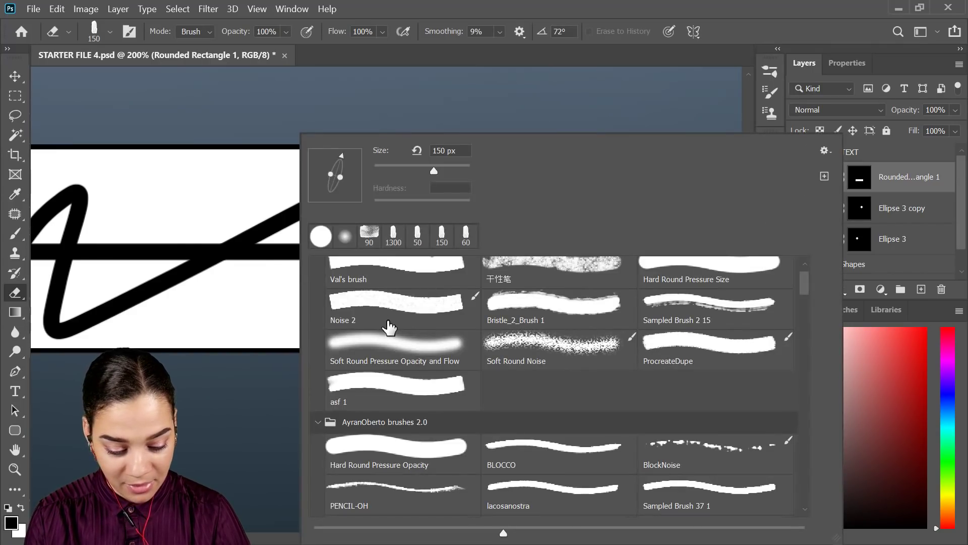
{"action": "left_click", "coordinate": [396, 448]}
{"action": "left_click", "coordinate": [246, 353]}
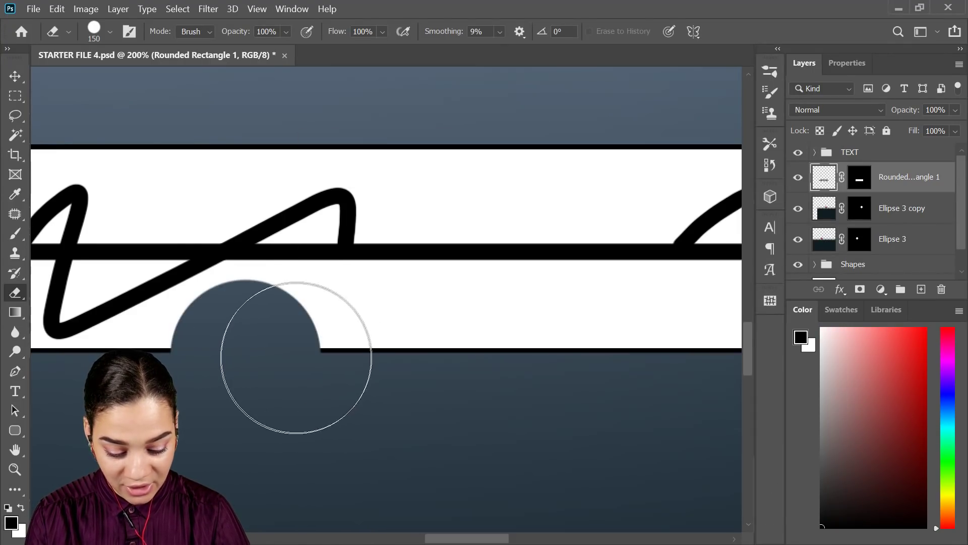
{"action": "key", "text": "ctrl+z"}
- Paint white with the 15 px brush over the straight middle line where it crosses the first zigzag
{"action": "key", "text": "b"}
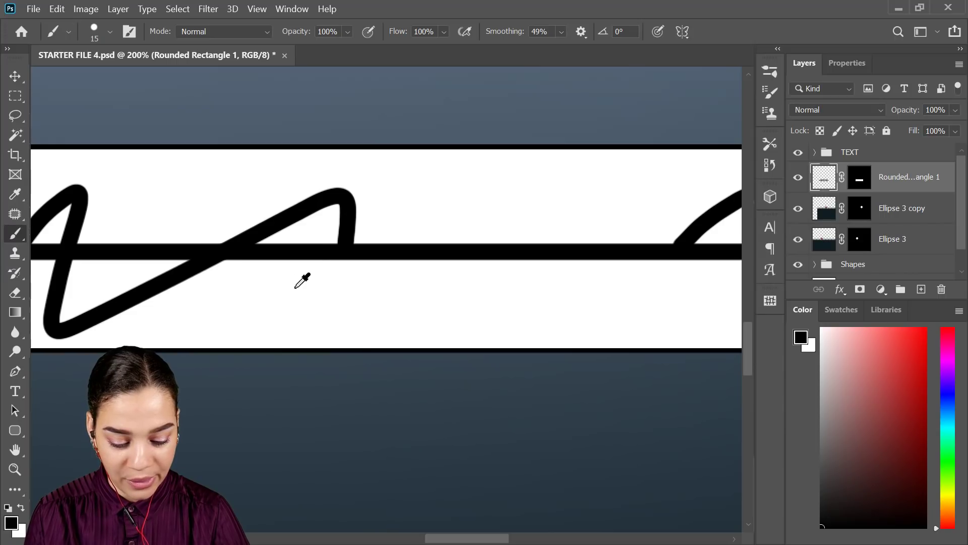
{"action": "key", "text": "x"}
{"action": "mouse_move", "coordinate": [280, 249]}
{"action": "left_mouse_down"}
{"action": "mouse_move", "coordinate": [252, 277]}
{"action": "mouse_move", "coordinate": [270, 245]}
{"action": "mouse_move", "coordinate": [242, 266]}
{"action": "mouse_move", "coordinate": [273, 237]}
{"action": "mouse_move", "coordinate": [286, 271]}
{"action": "mouse_move", "coordinate": [301, 269]}
{"action": "mouse_move", "coordinate": [314, 257]}
{"action": "mouse_move", "coordinate": [286, 269]}
{"action": "mouse_move", "coordinate": [285, 254]}
{"action": "mouse_move", "coordinate": [322, 239]}
{"action": "left_mouse_up"}
{"action": "key", "text": "ctrl+z"}
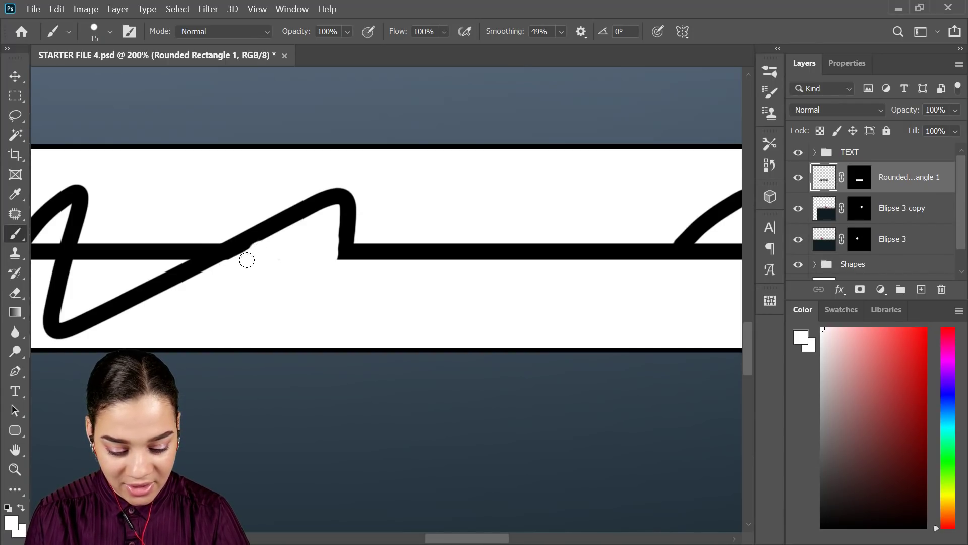
{"action": "mouse_move", "coordinate": [215, 251]}
{"action": "left_mouse_down"}
{"action": "mouse_move", "coordinate": [168, 259]}
{"action": "mouse_move", "coordinate": [198, 247]}
{"action": "mouse_move", "coordinate": [170, 255]}
{"action": "mouse_move", "coordinate": [163, 243]}
{"action": "mouse_move", "coordinate": [110, 269]}
{"action": "mouse_move", "coordinate": [154, 238]}
{"action": "mouse_move", "coordinate": [175, 254]}
{"action": "mouse_move", "coordinate": [205, 240]}
{"action": "mouse_move", "coordinate": [188, 256]}
{"action": "mouse_move", "coordinate": [207, 244]}
{"action": "left_mouse_up"}
{"action": "key", "text": "ctrl+z"}
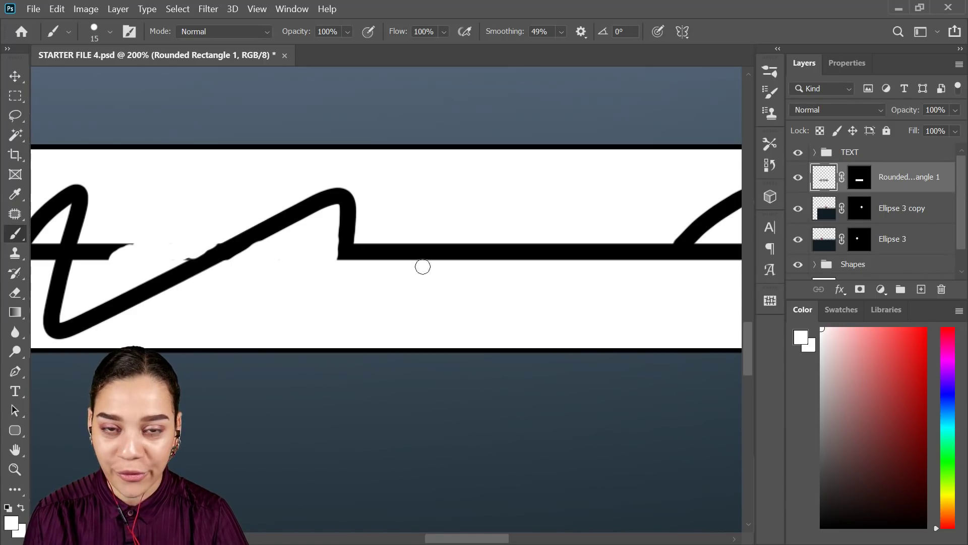
- Undo the white touch-ups, both zigzags and the straight middle line to leave the mouth plain white
{"action": "key", "text": "ctrl+z"}
{"action": "key", "text": "ctrl+z"}
{"action": "key", "text": "ctrl+z"}
{"action": "key", "text": "ctrl+z"}
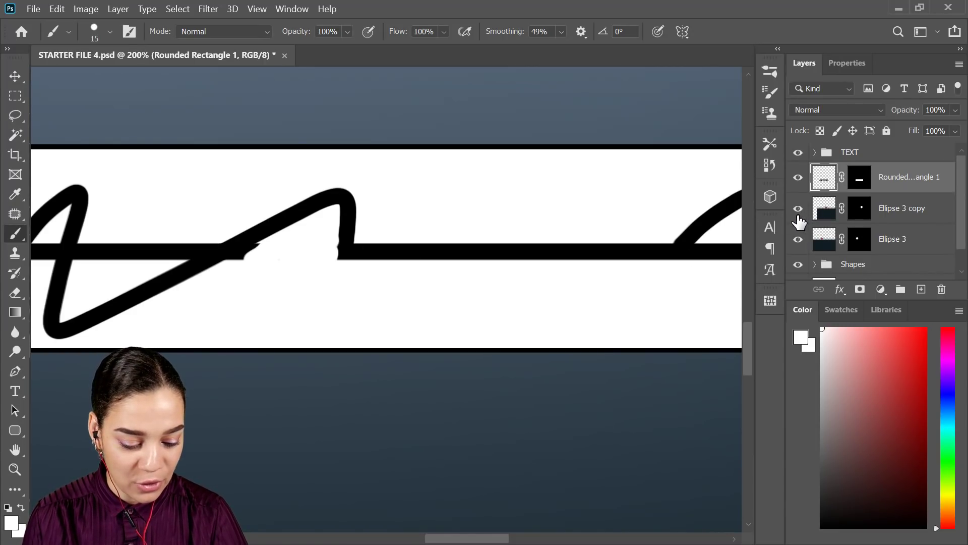
{"action": "key", "text": "ctrl+z"}
{"action": "key", "text": "ctrl+z"}
{"action": "key", "text": "ctrl+z"}
{"action": "key", "text": "ctrl+z"}
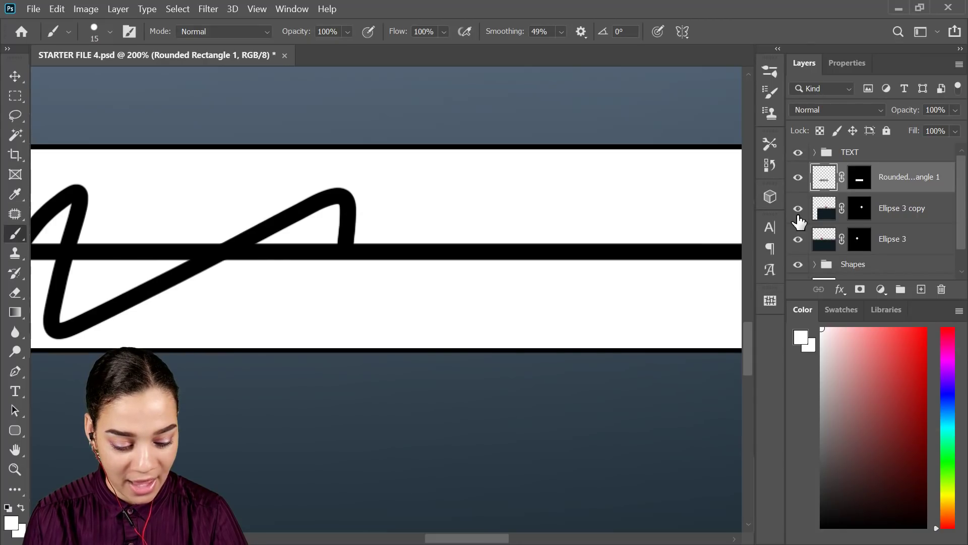
{"action": "key", "text": "ctrl+z"}
{"action": "key", "text": "ctrl+minus"}
{"action": "key", "text": "ctrl+minus"}
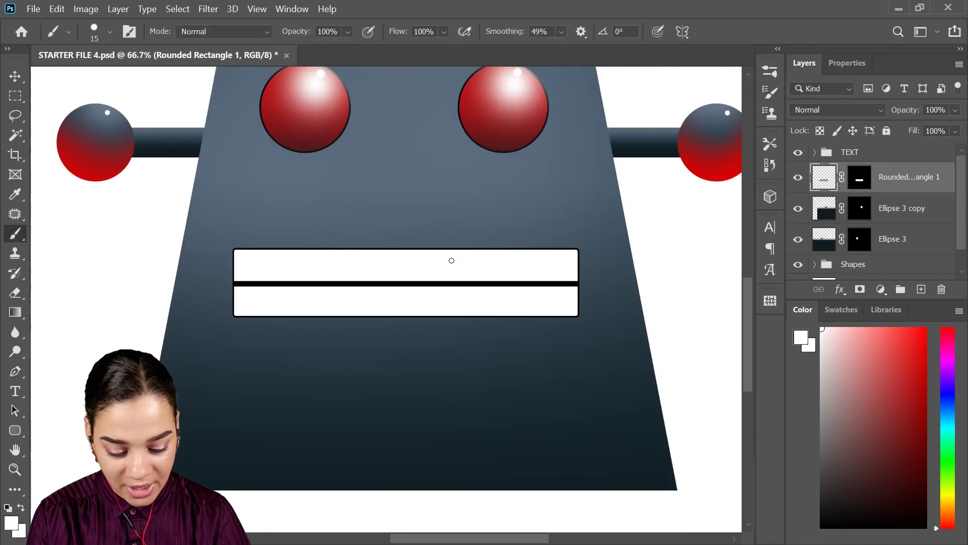
{"action": "key", "text": "ctrl+plus"}
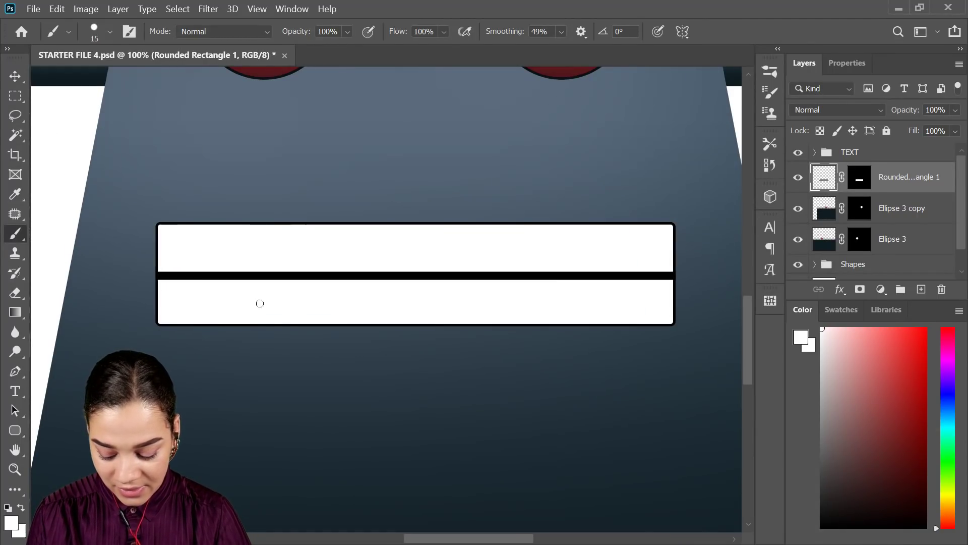
{"action": "key", "text": "ctrl+z"}
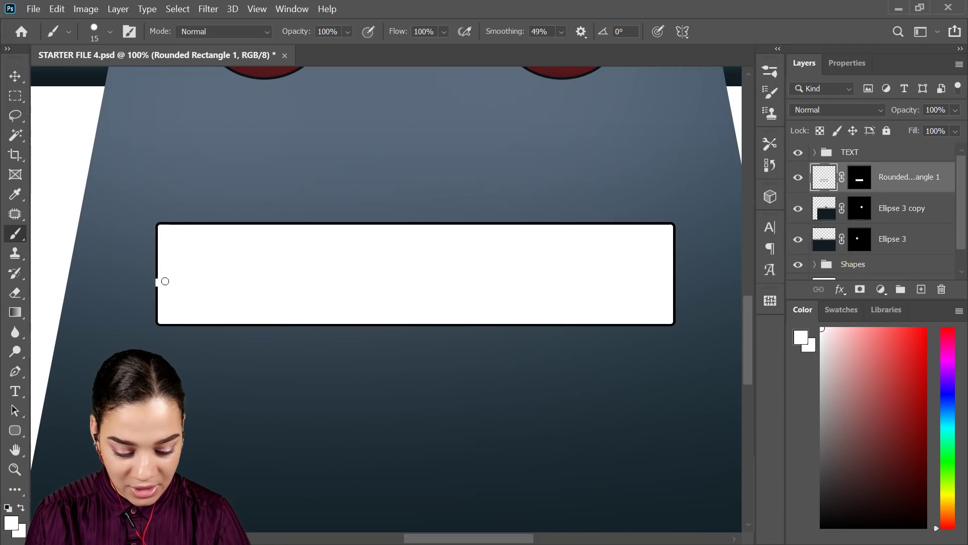
- Restore black as the foreground colour and paint a line across the mouth's full width with two zigzag sections between flat stretches
{"action": "left_click", "coordinate": [9, 506]}
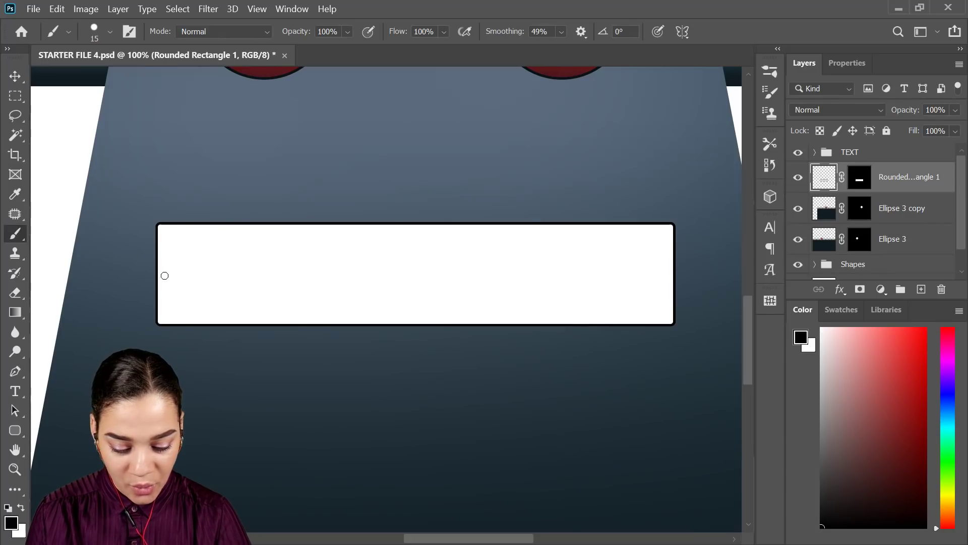
{"action": "mouse_move", "coordinate": [152, 277]}
{"action": "left_mouse_down"}
{"action": "mouse_move", "coordinate": [276, 280]}
{"action": "mouse_move", "coordinate": [261, 278]}
{"action": "mouse_move", "coordinate": [330, 234]}
{"action": "mouse_move", "coordinate": [301, 312]}
{"action": "mouse_move", "coordinate": [383, 257]}
{"action": "mouse_move", "coordinate": [377, 287]}
{"action": "mouse_move", "coordinate": [376, 279]}
{"action": "mouse_move", "coordinate": [474, 272]}
{"action": "mouse_move", "coordinate": [503, 282]}
{"action": "mouse_move", "coordinate": [524, 260]}
{"action": "mouse_move", "coordinate": [528, 359]}
{"action": "mouse_move", "coordinate": [627, 244]}
{"action": "left_mouse_up"}
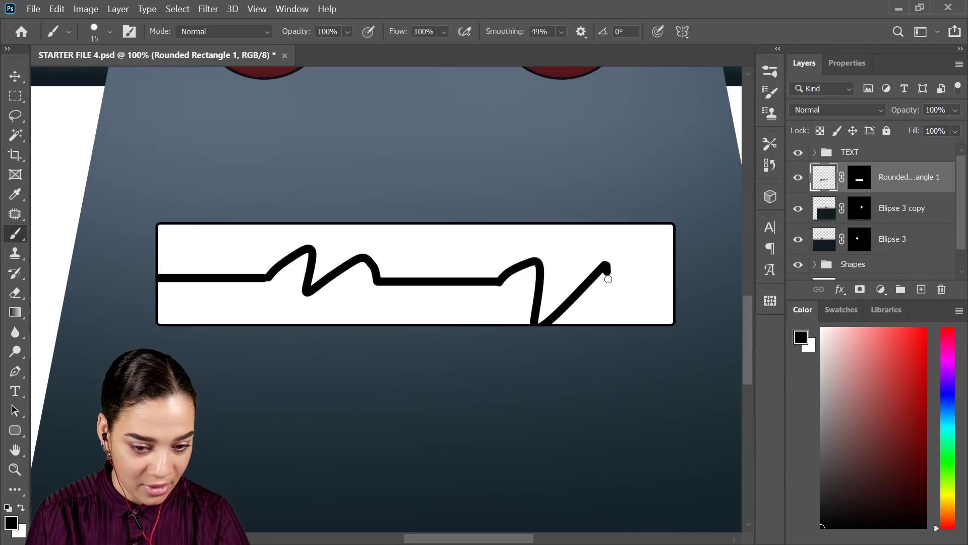
{"action": "mouse_move", "coordinate": [608, 266]}
{"action": "left_mouse_down"}
{"action": "mouse_move", "coordinate": [608, 290]}
{"action": "mouse_move", "coordinate": [682, 286]}
{"action": "left_mouse_up"}
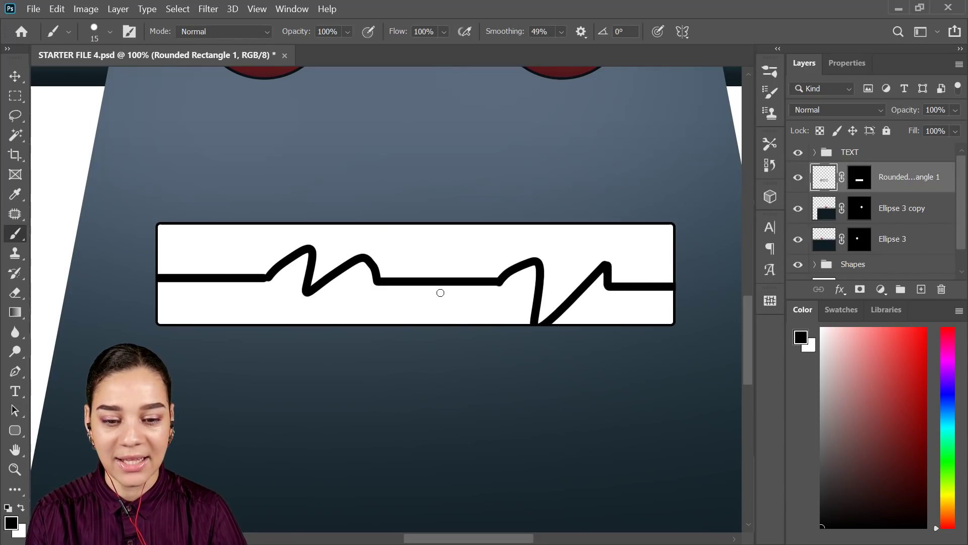
- Examine the robot's head, eyes and mouth up close and within the whole canvas
{"action": "key", "text": "ctrl+minus"}
{"action": "key", "text": "ctrl+minus"}
{"action": "key", "text": "ctrl+minus"}
{"action": "key", "text": "ctrl+minus"}
{"action": "key", "text": "ctrl+minus"}
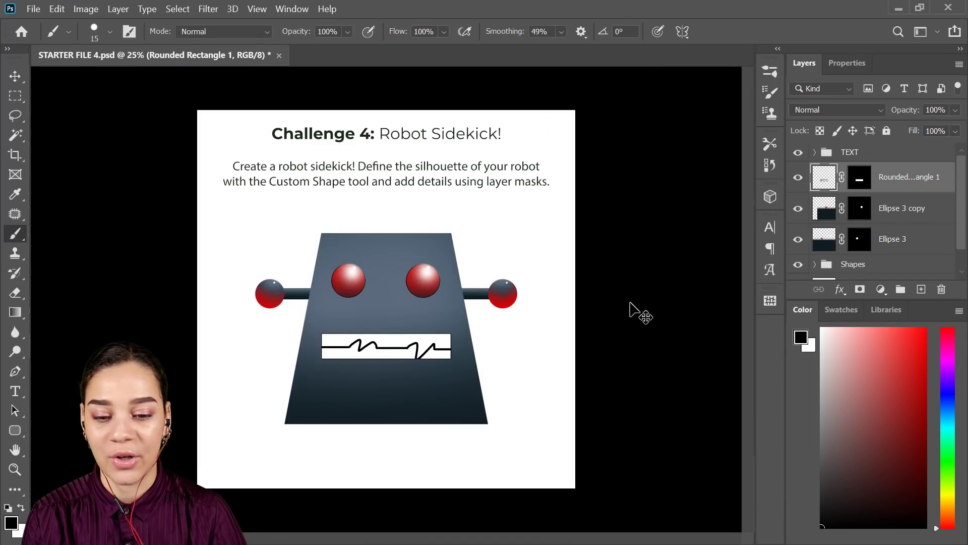
{"action": "key", "text": "ctrl+plus"}
{"action": "key", "text": "ctrl+plus"}
{"action": "key", "text": "ctrl+plus"}
{"action": "key", "text": "ctrl+plus"}
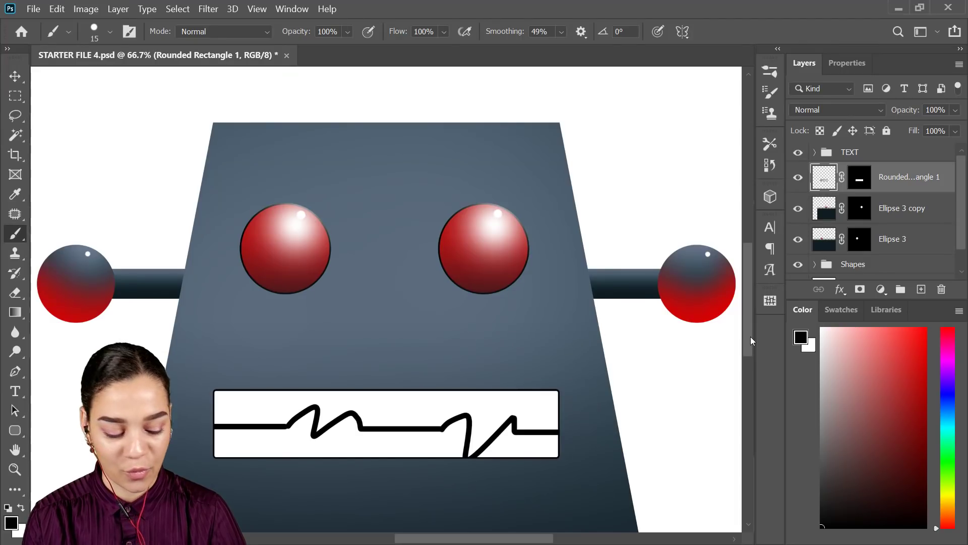
{"action": "key", "text": "ctrl+minus"}
{"action": "key", "text": "ctrl+minus"}
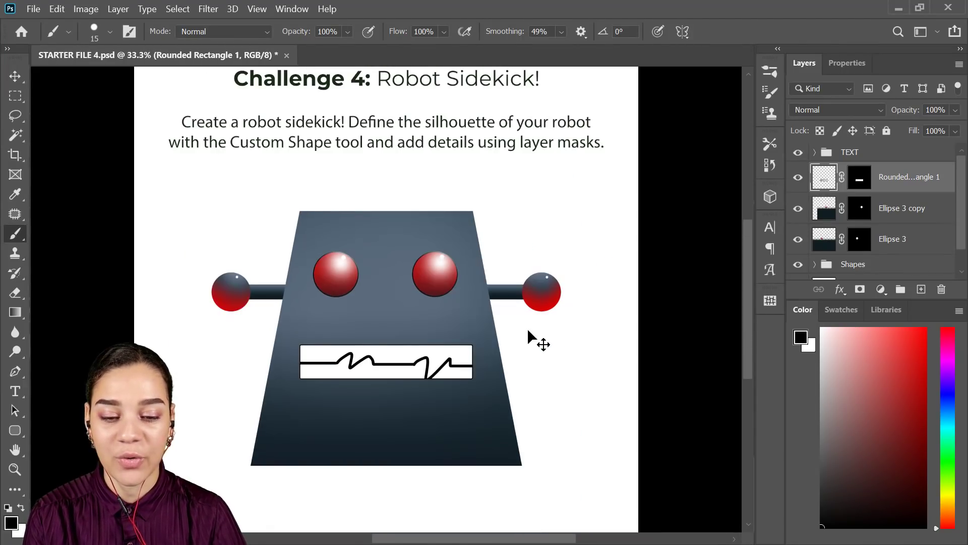
{"action": "key", "text": "ctrl+plus"}
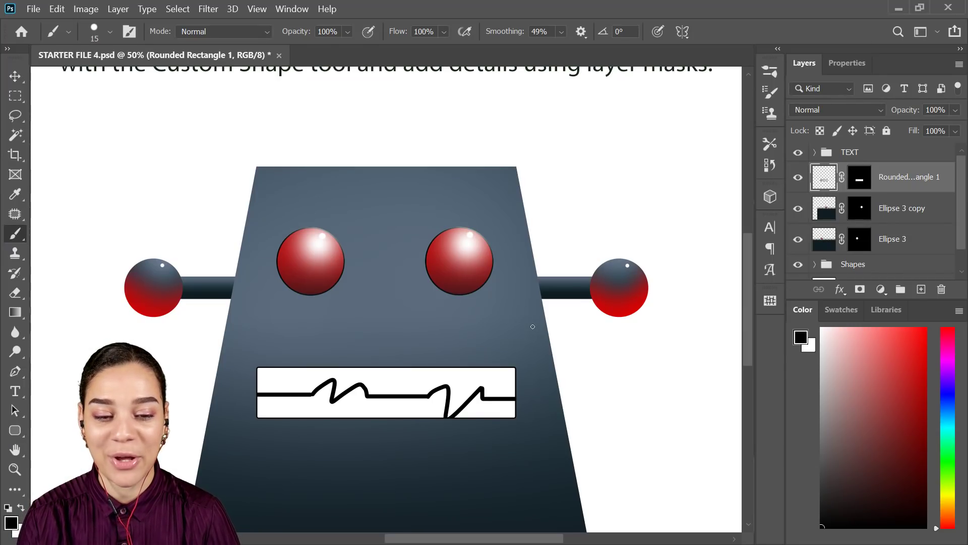
{"action": "key", "text": "ctrl+minus"}
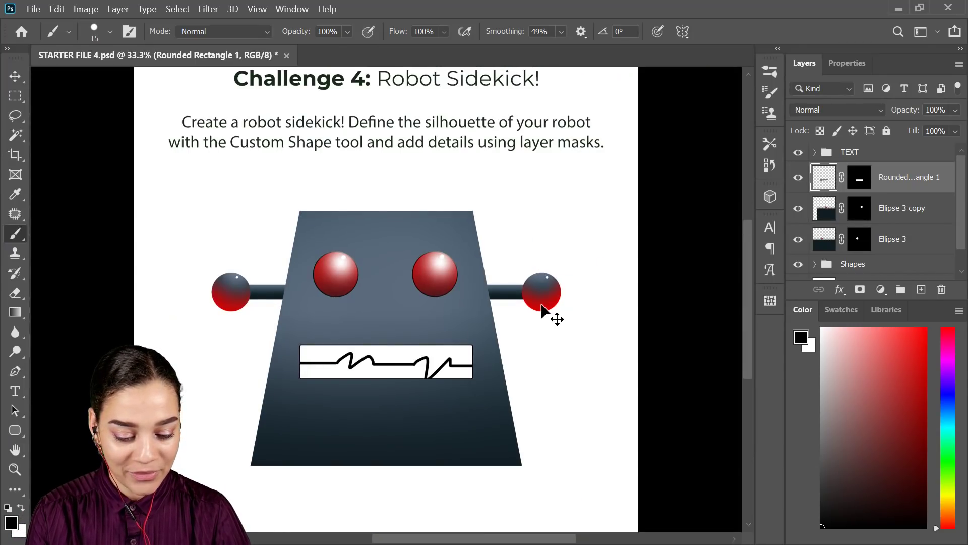
{"action": "key", "text": "ctrl+minus"}
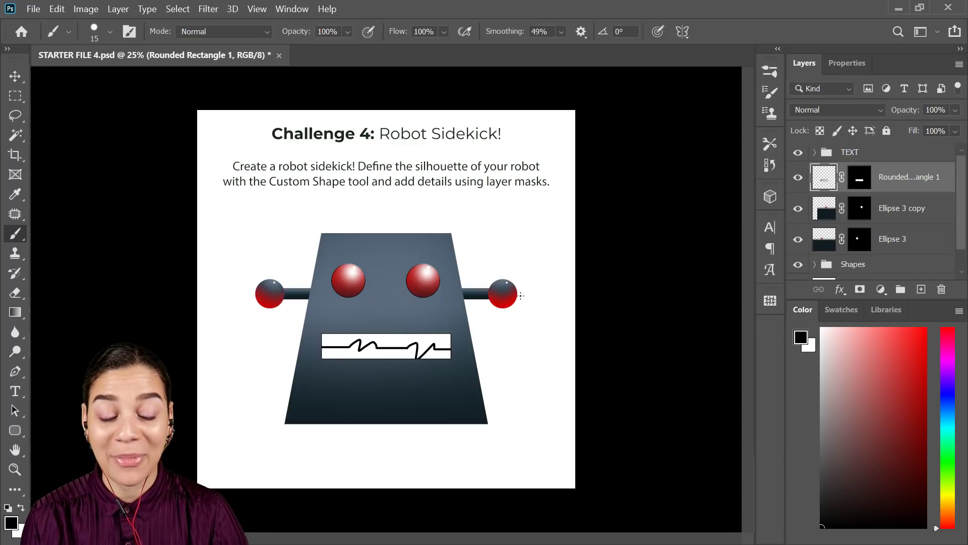